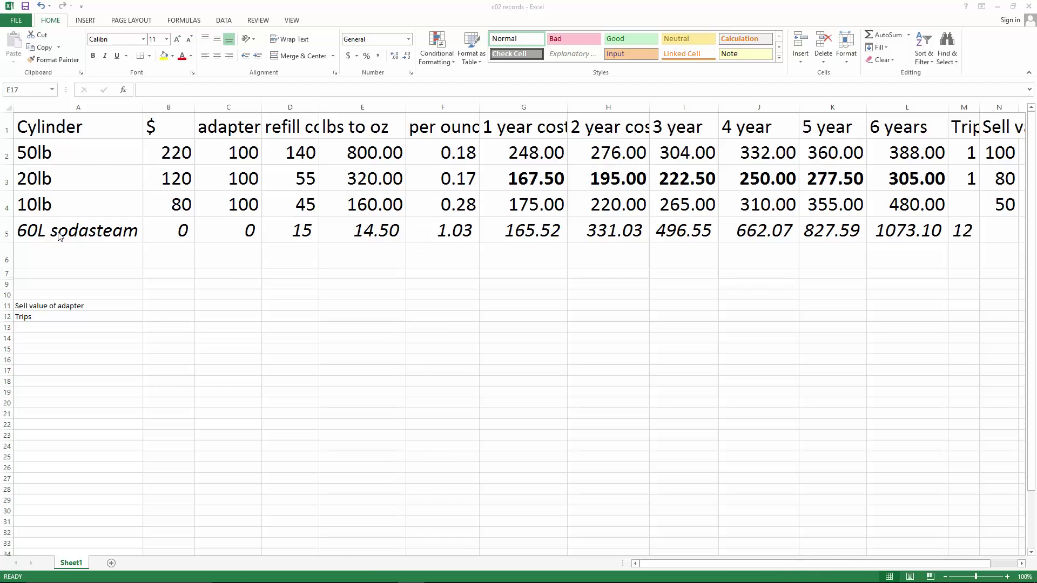
- Review the 60L sodasteam ounces, the 20lb row and the refill costs of the 50lb, 20lb and 10lb cylinders
{"action": "left_click_drag", "start_coordinate": [27, 229], "coordinate": [72, 235]}
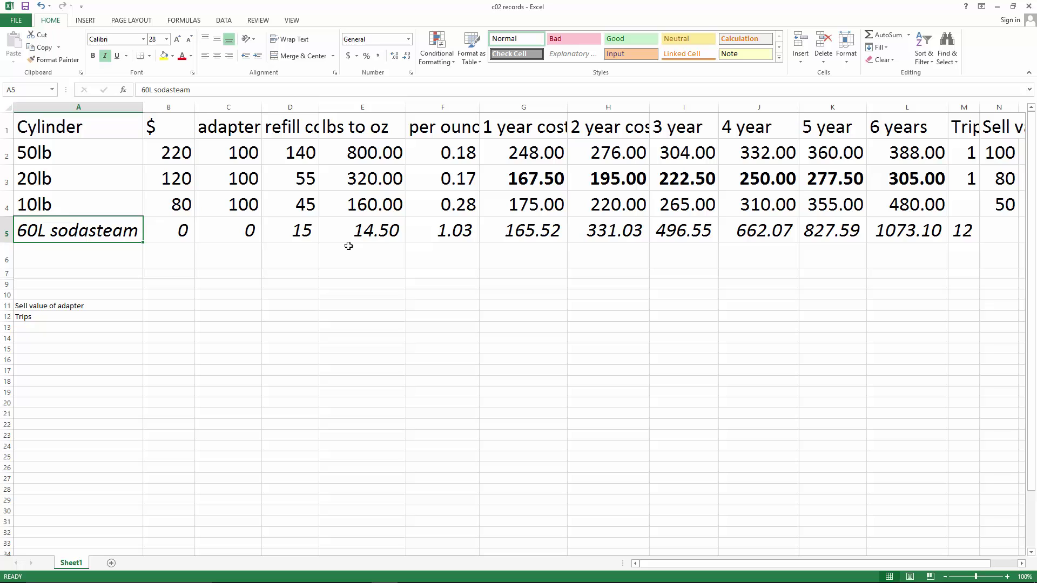
{"action": "left_click", "coordinate": [386, 230]}
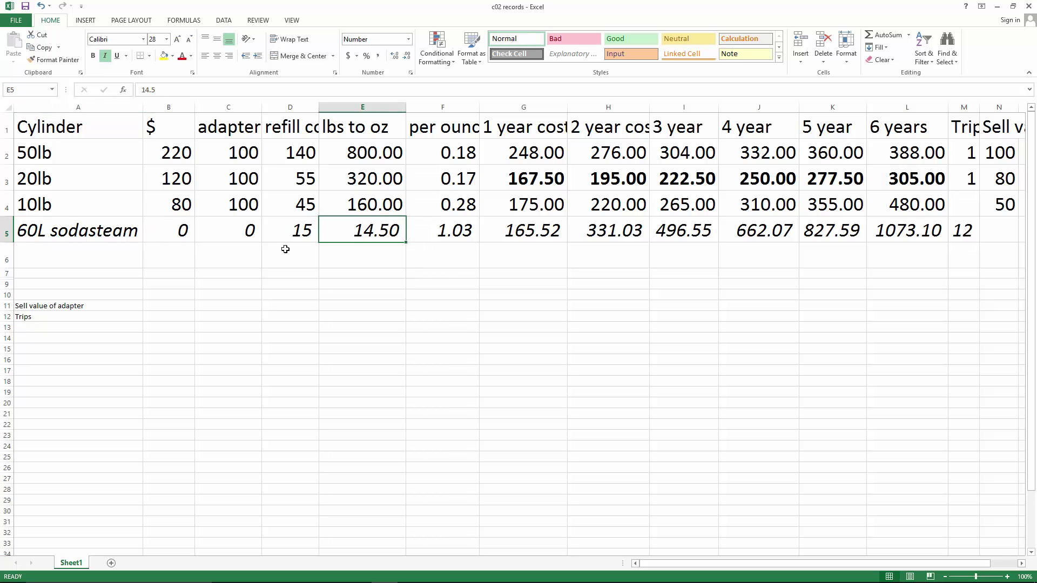
{"action": "left_click_drag", "start_coordinate": [69, 202], "coordinate": [1014, 179]}
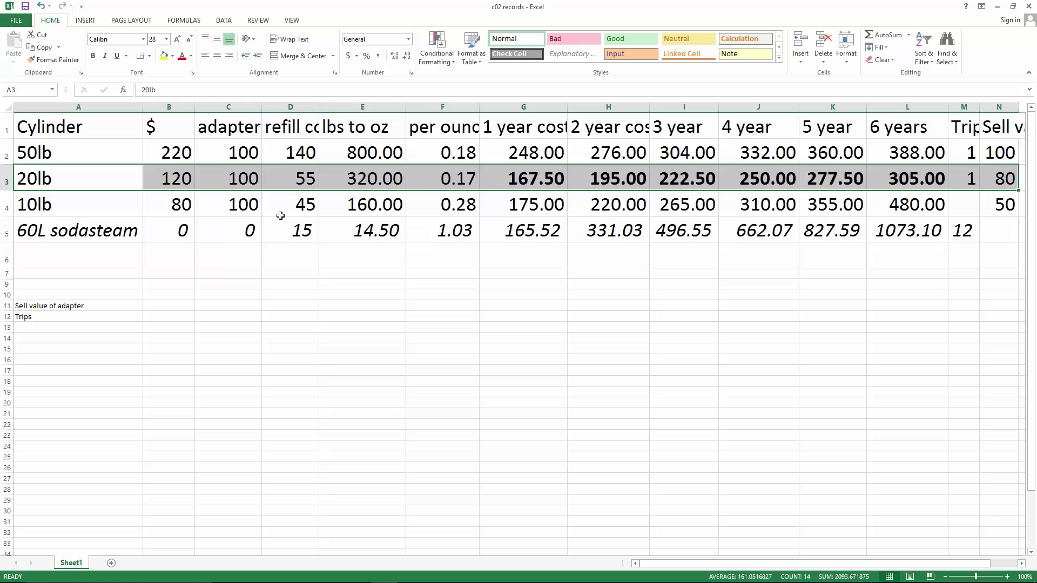
{"action": "left_click_drag", "start_coordinate": [296, 147], "coordinate": [300, 208]}
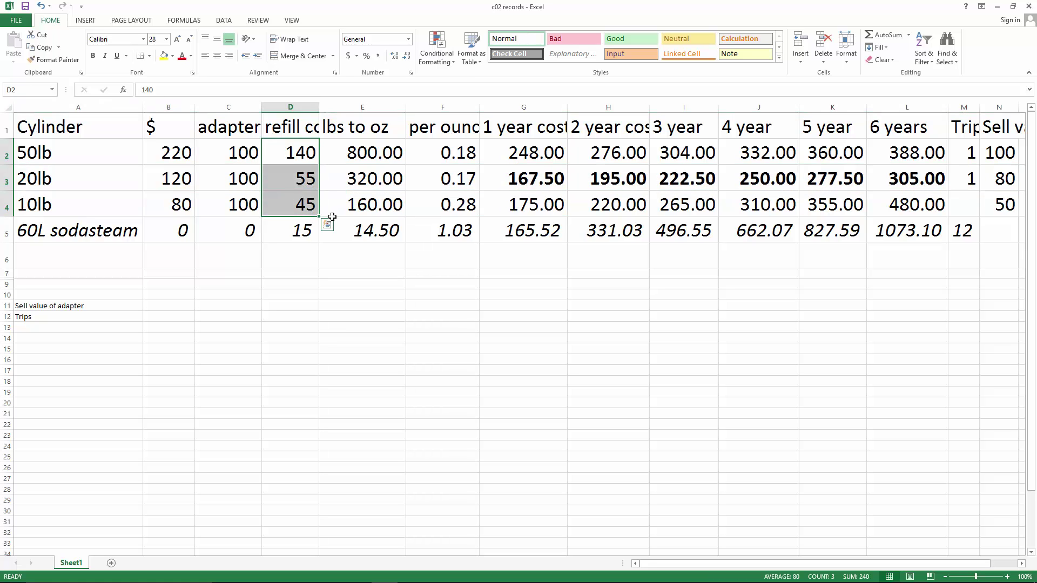
{"action": "left_click", "coordinate": [53, 155]}
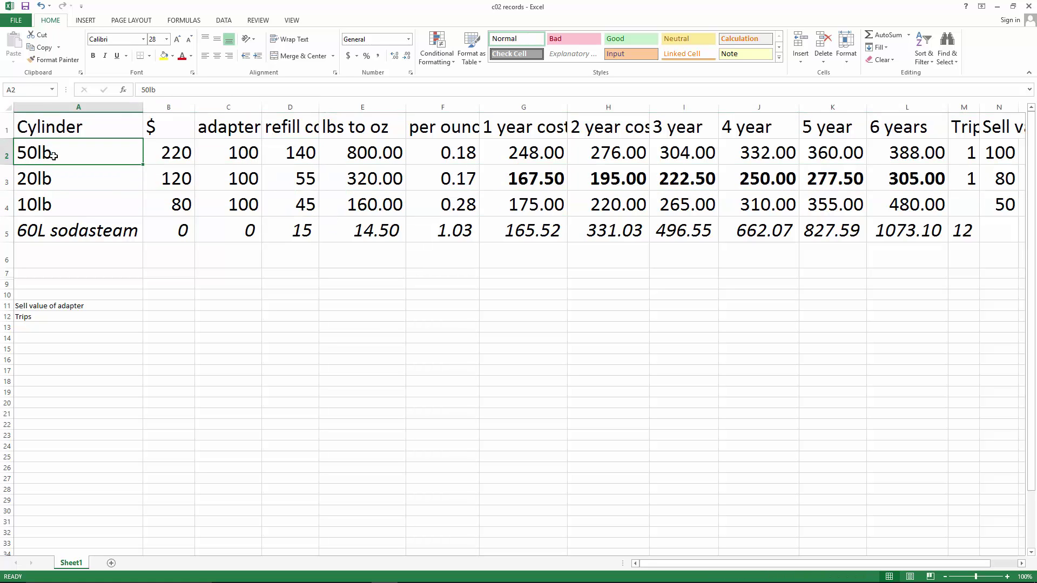
{"action": "left_click", "coordinate": [62, 180]}
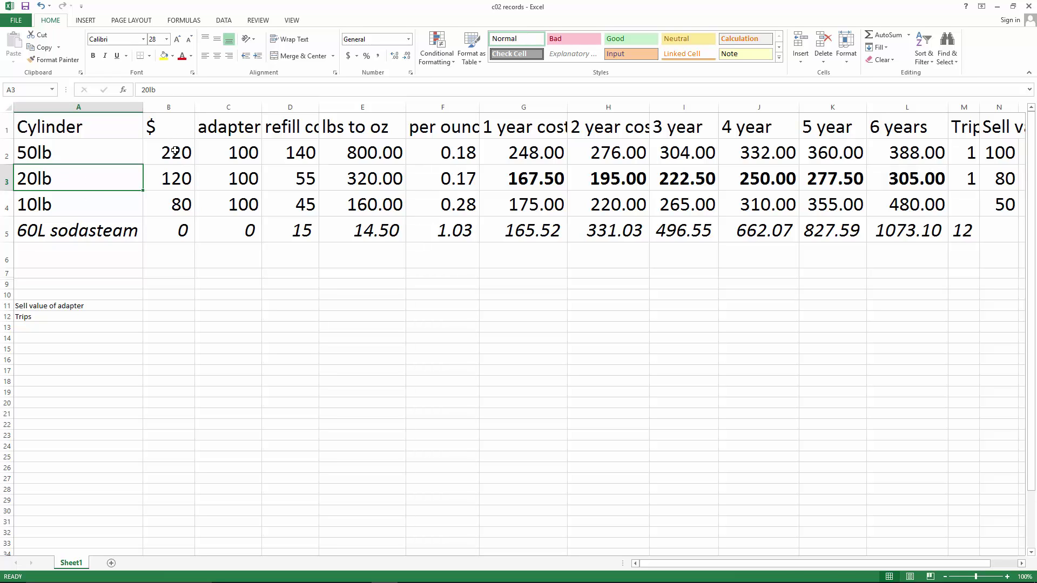
- Examine the cylinder price, adapter, refill cost, ounces and per-ounce columns across the cylinder options
{"action": "left_click_drag", "start_coordinate": [174, 152], "coordinate": [174, 206]}
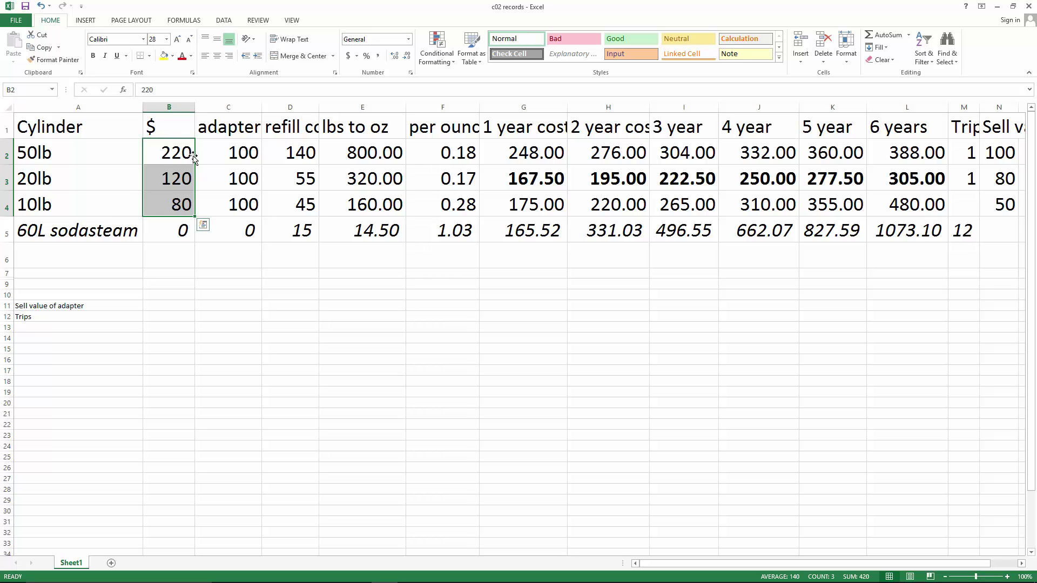
{"action": "left_click_drag", "start_coordinate": [237, 153], "coordinate": [238, 204]}
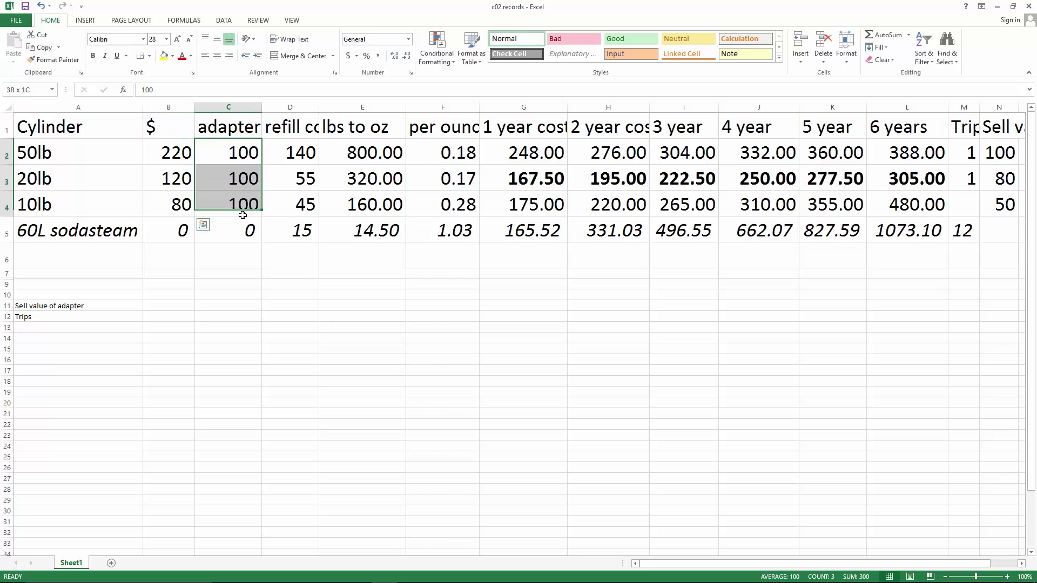
{"action": "left_click_drag", "start_coordinate": [301, 152], "coordinate": [306, 205]}
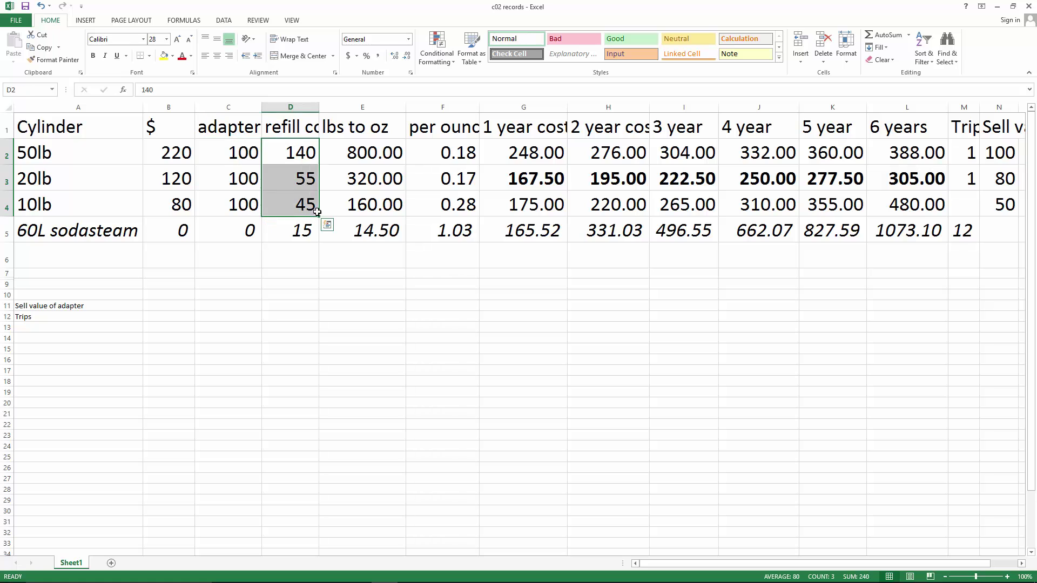
{"action": "left_click_drag", "start_coordinate": [374, 153], "coordinate": [374, 153]}
{"action": "left_click", "coordinate": [111, 160]}
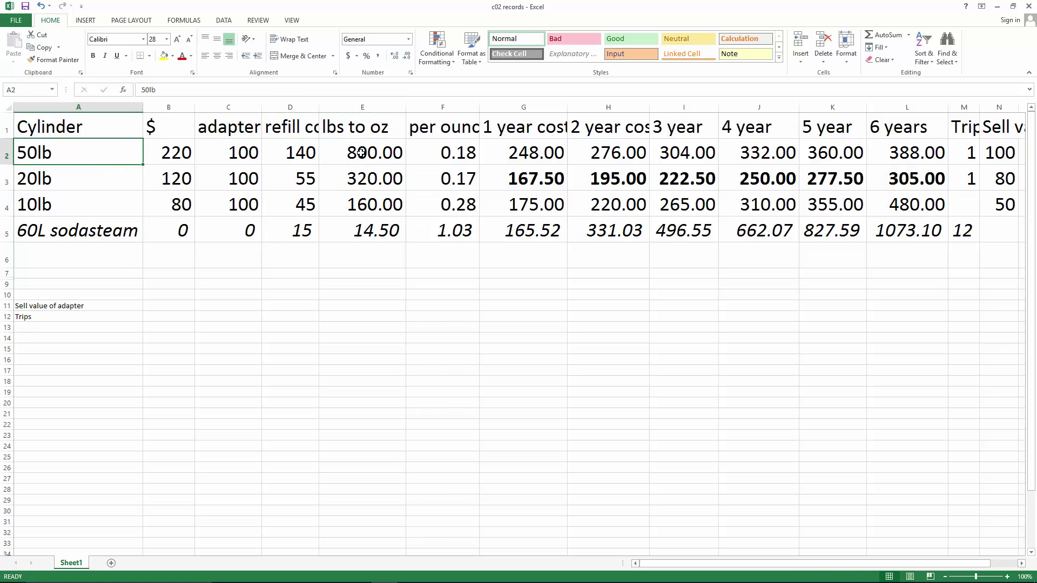
{"action": "left_click", "coordinate": [395, 153]}
{"action": "mouse_move", "coordinate": [443, 152]}
{"action": "left_mouse_down"}
{"action": "mouse_move", "coordinate": [446, 238]}
{"action": "mouse_move", "coordinate": [446, 144]}
{"action": "left_mouse_up"}
{"action": "left_click", "coordinate": [446, 272]}
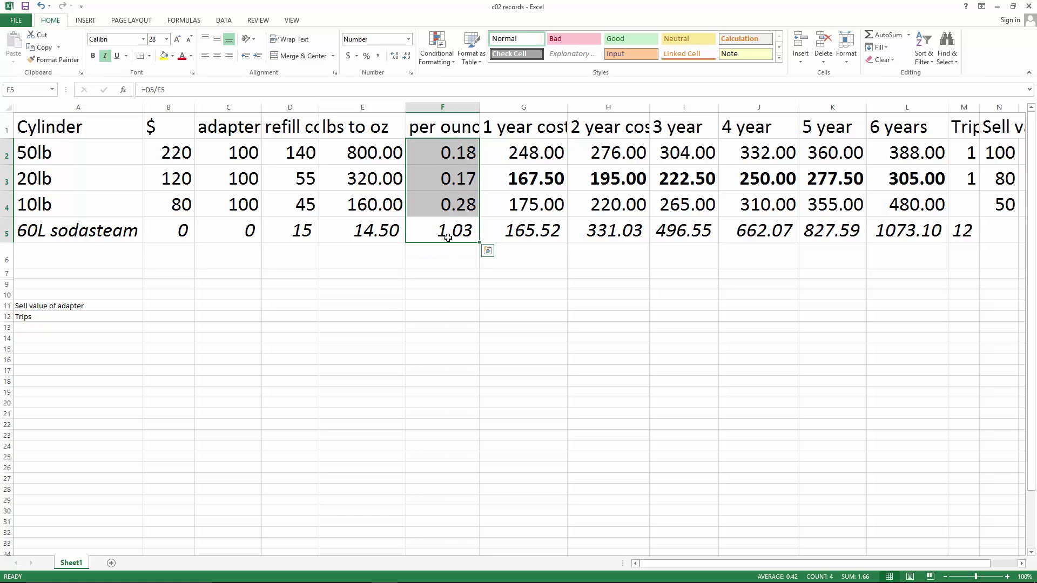
- Compare the per-ounce cost of the 60L sodasteam with the 20lb cylinder, checking each one's refill cost and ounces
{"action": "mouse_move", "coordinate": [72, 229]}
{"action": "left_mouse_down"}
{"action": "mouse_move", "coordinate": [301, 178]}
{"action": "mouse_move", "coordinate": [75, 229]}
{"action": "left_mouse_up"}
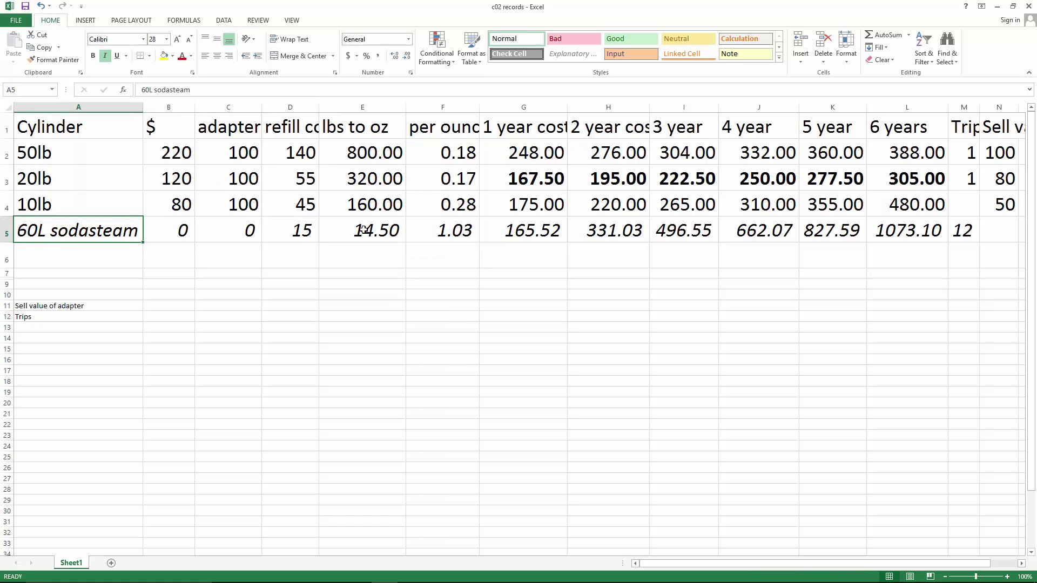
{"action": "left_click", "coordinate": [443, 206]}
{"action": "left_click", "coordinate": [460, 231]}
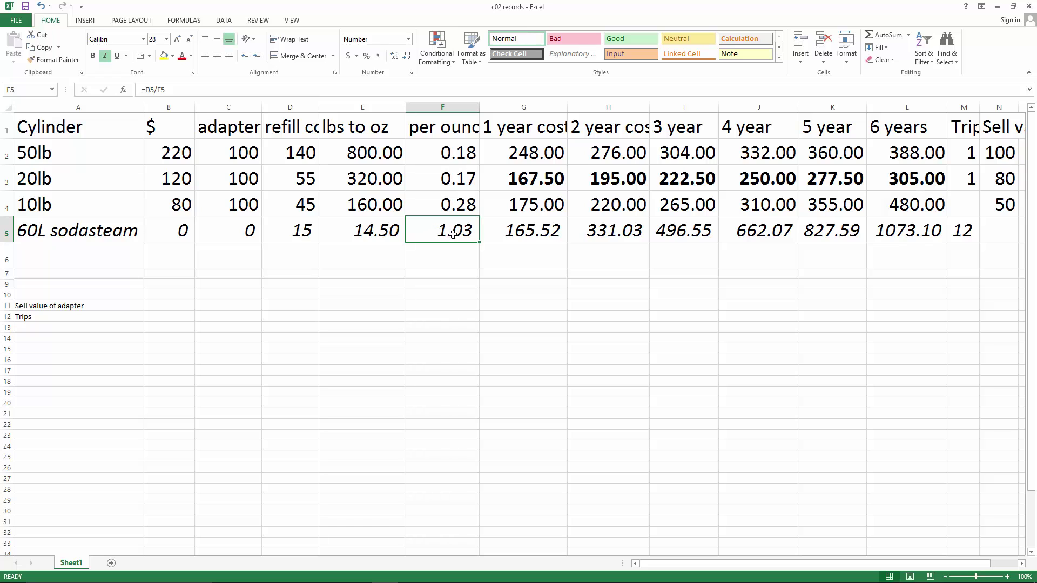
{"action": "left_click", "coordinate": [359, 231]}
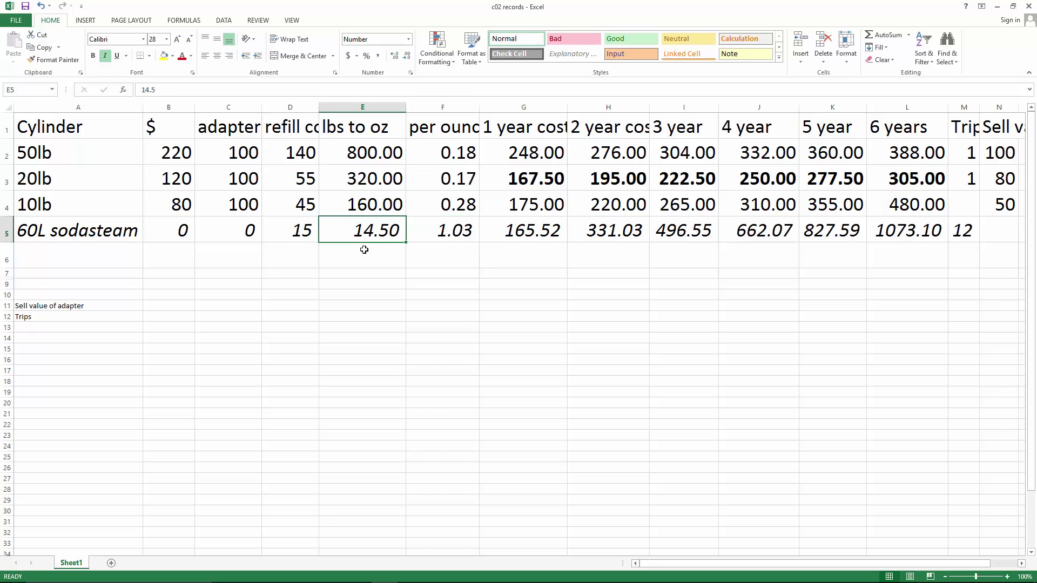
{"action": "left_click", "coordinate": [286, 235]}
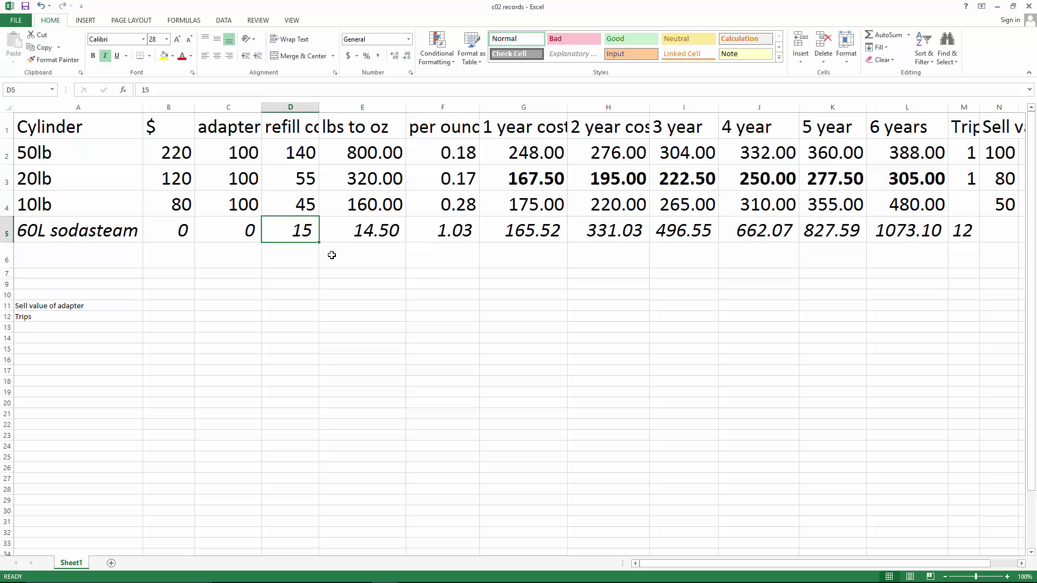
{"action": "left_click", "coordinate": [459, 227]}
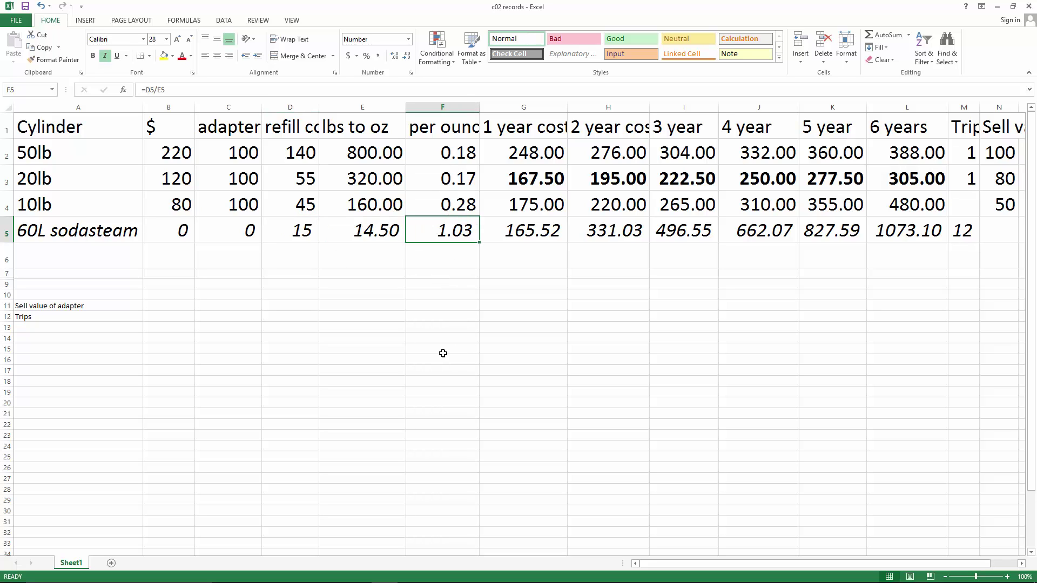
{"action": "left_click_drag", "start_coordinate": [100, 176], "coordinate": [452, 178]}
{"action": "left_click", "coordinate": [452, 178]}
{"action": "left_click", "coordinate": [375, 176]}
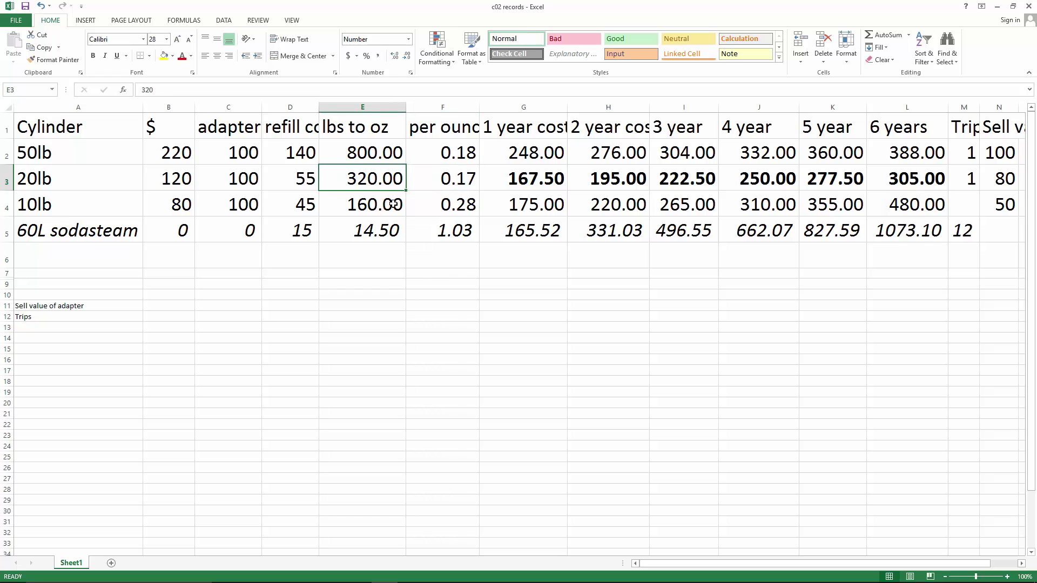
{"action": "left_click", "coordinate": [285, 186]}
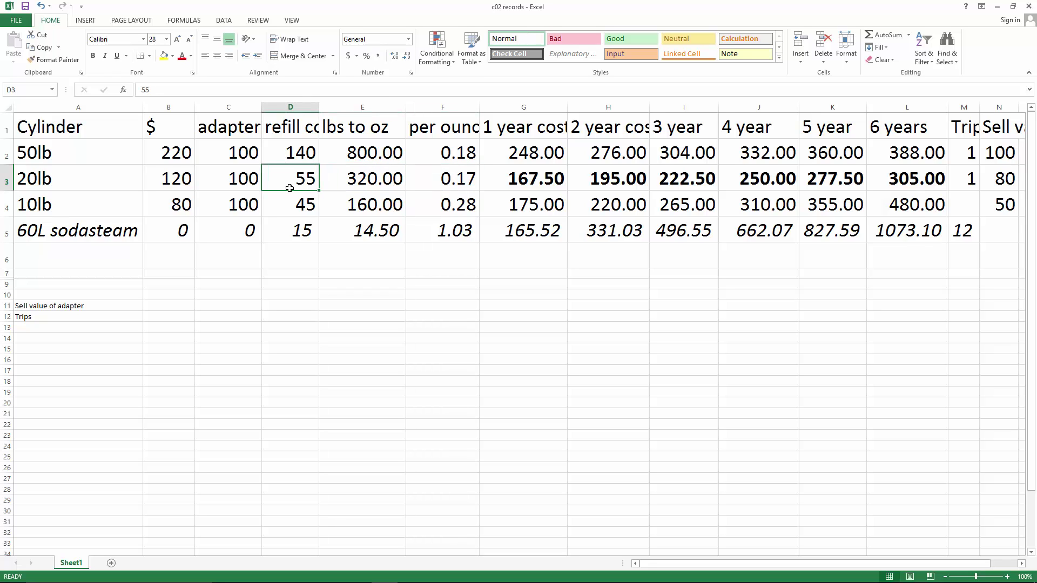
{"action": "left_click", "coordinate": [460, 189]}
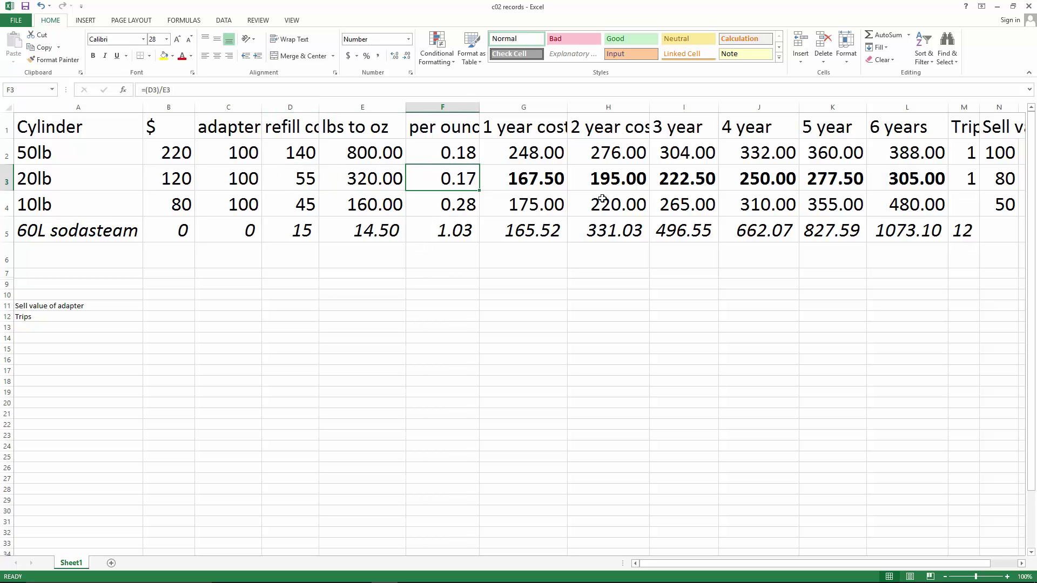
- Inspect the 20lb cylinder's 1 year cost formula and the price, adapter and sell value cells it draws on
{"action": "left_click_drag", "start_coordinate": [173, 174], "coordinate": [242, 175]}
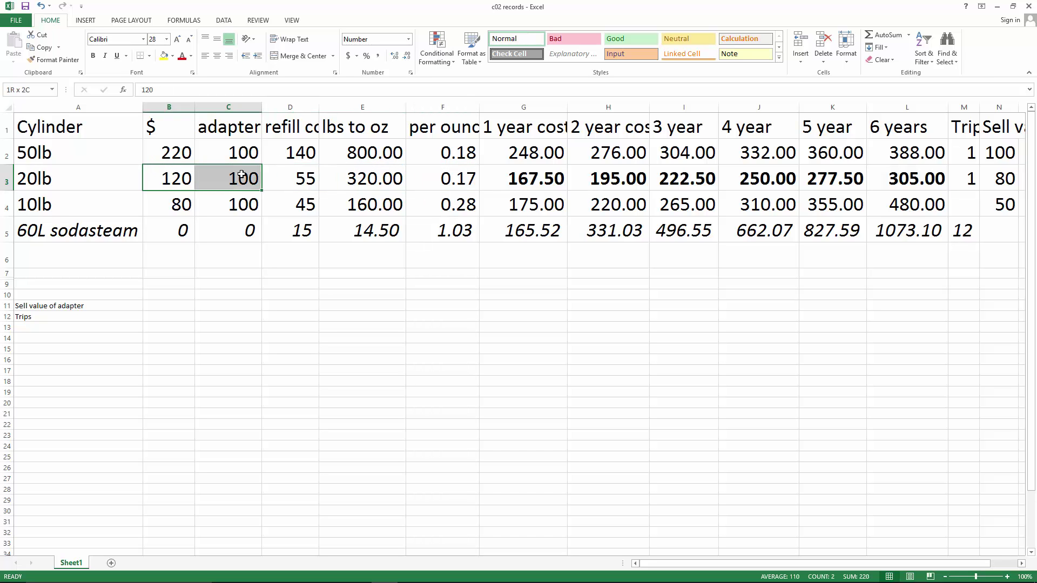
{"action": "left_click", "coordinate": [1010, 173]}
{"action": "left_click", "coordinate": [559, 176]}
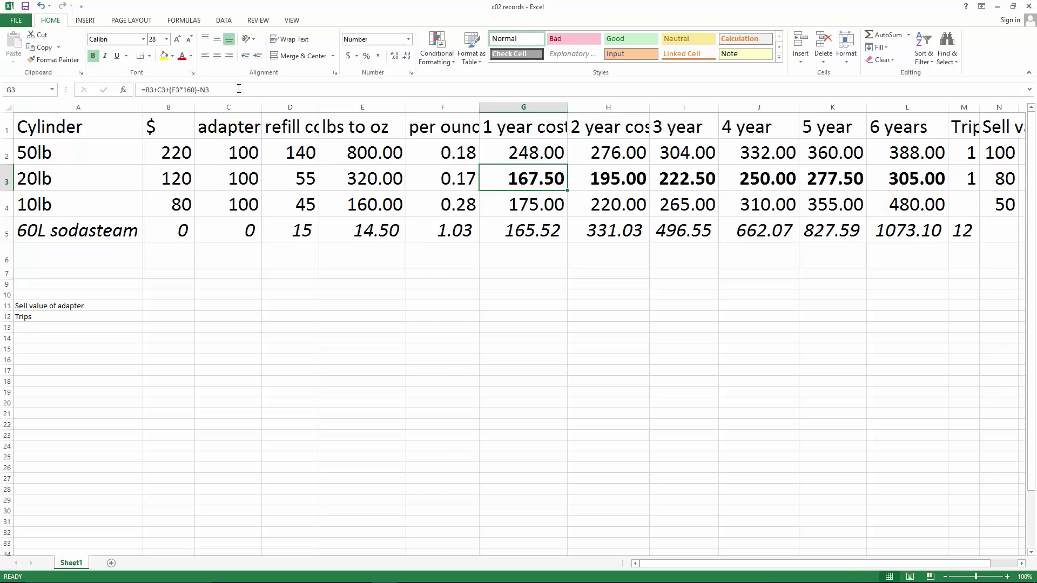
{"action": "left_click", "coordinate": [240, 89]}
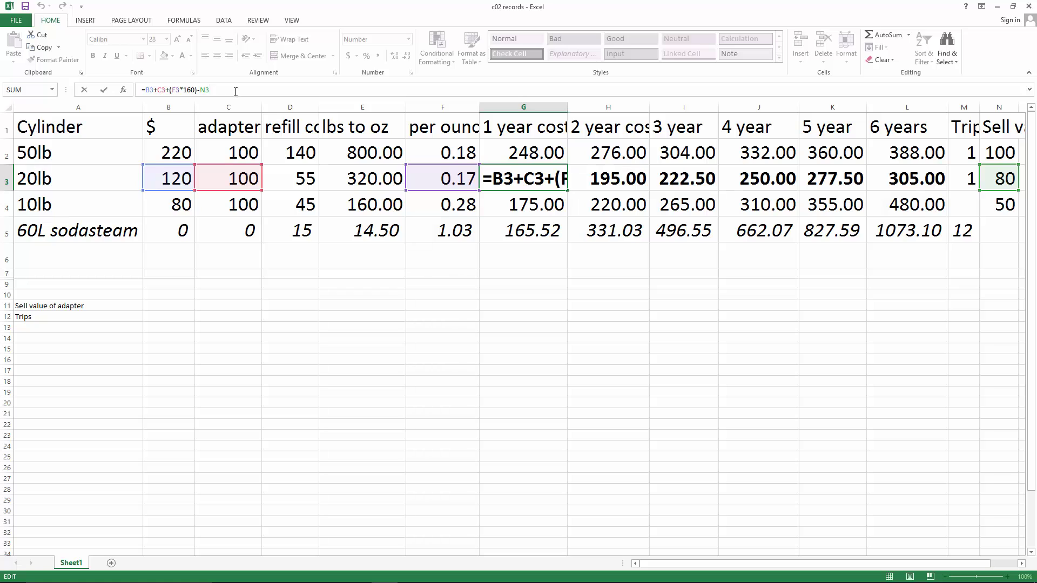
{"action": "left_click", "coordinate": [518, 280]}
- Enter 50 as the sell value of the adapter in cell B11
{"action": "left_click", "coordinate": [250, 178]}
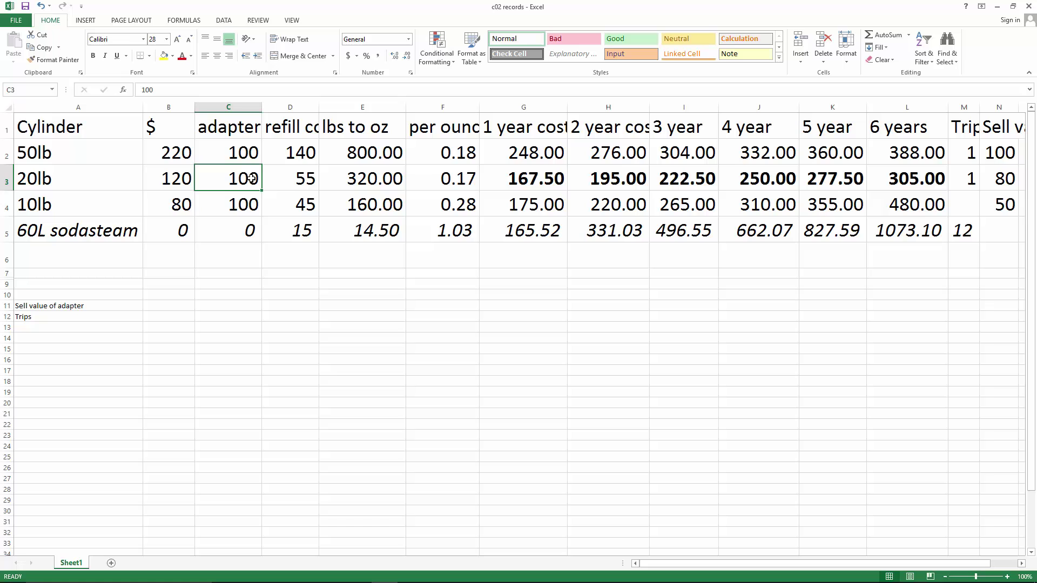
{"action": "left_click", "coordinate": [77, 316]}
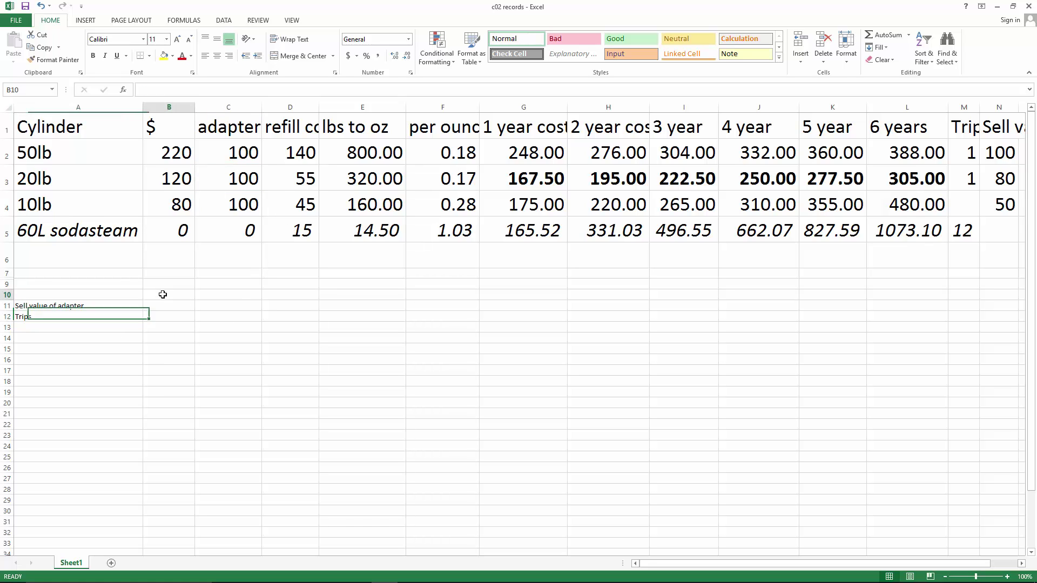
{"action": "left_click", "coordinate": [165, 295]}
{"action": "left_click", "coordinate": [176, 302]}
{"action": "type", "text": "50"}
{"action": "key", "text": "Return"}
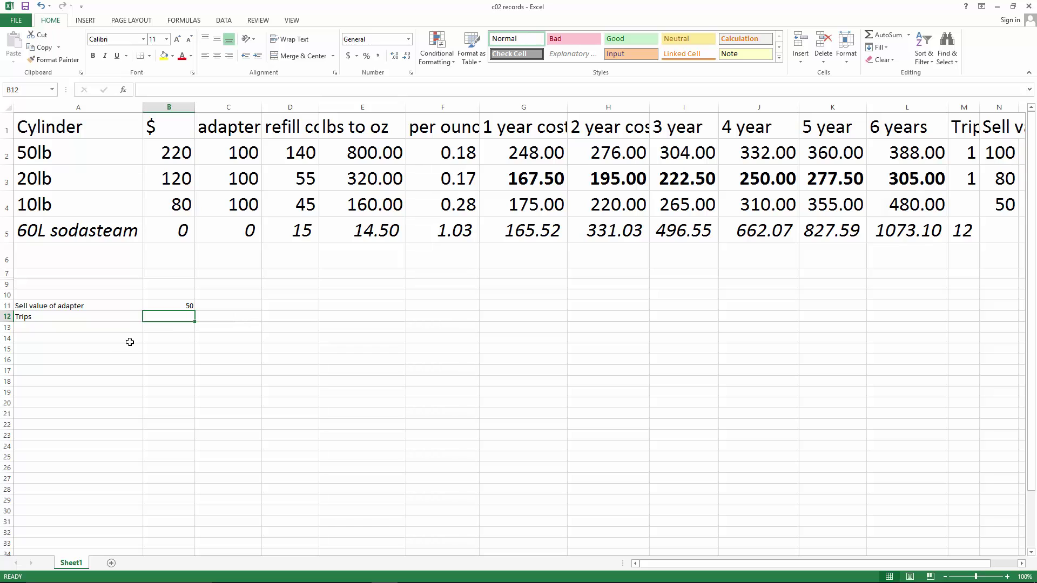
- Enter 1 as the number of trips for the 10lb cylinder in cell M4
{"action": "left_click_drag", "start_coordinate": [34, 317], "coordinate": [238, 317]}
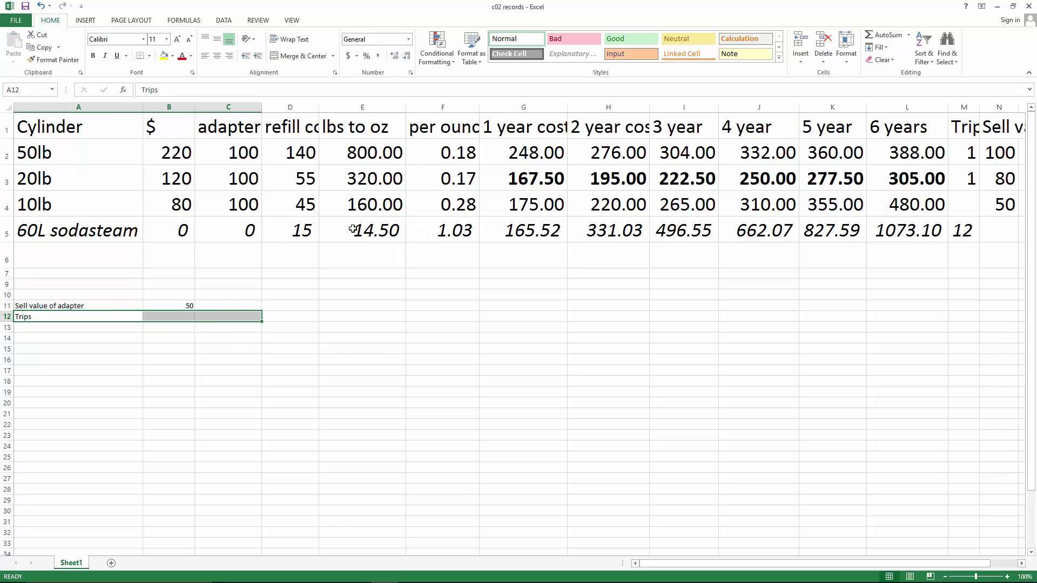
{"action": "left_click", "coordinate": [156, 317]}
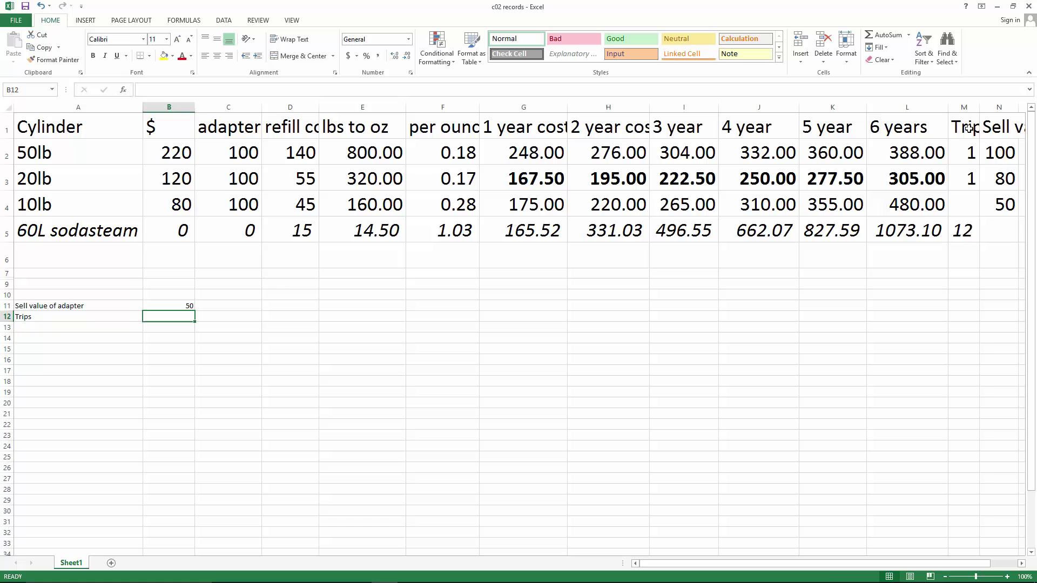
{"action": "left_click_drag", "start_coordinate": [967, 128], "coordinate": [983, 233]}
{"action": "left_click", "coordinate": [151, 204]}
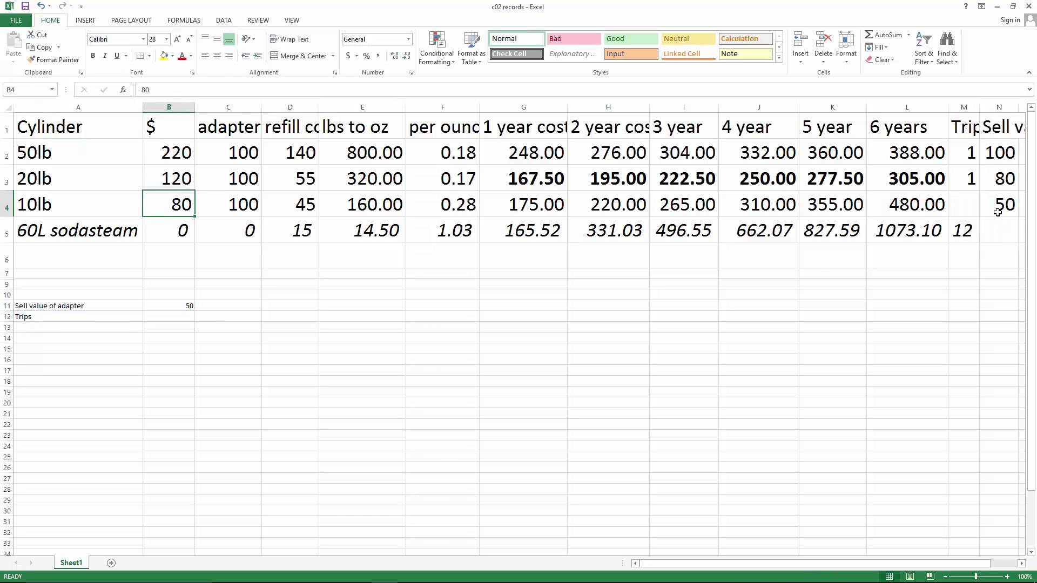
{"action": "left_click", "coordinate": [975, 204]}
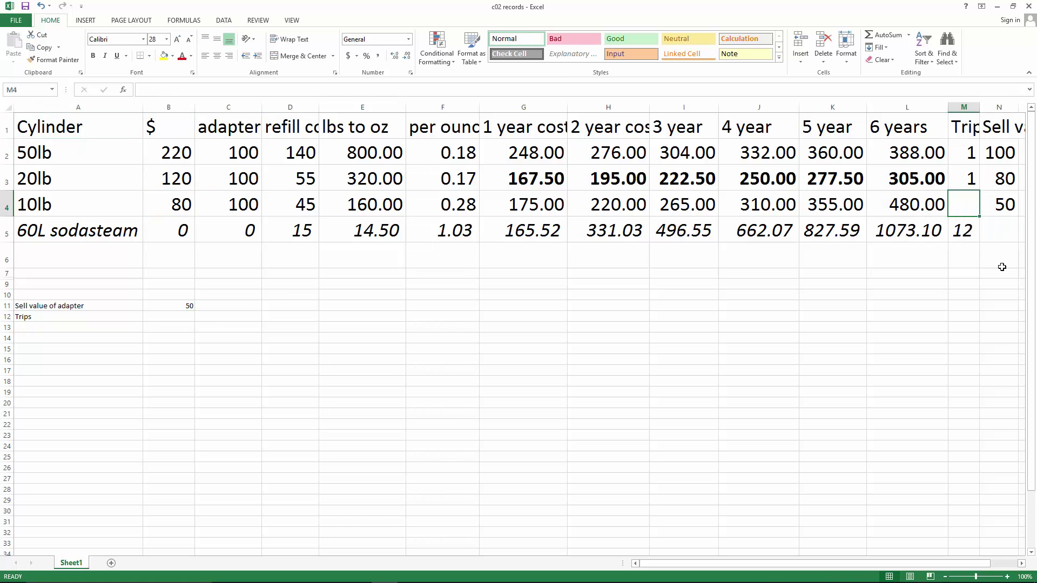
{"action": "type", "text": "1"}
{"action": "left_click", "coordinate": [35, 184]}
{"action": "left_click", "coordinate": [50, 156]}
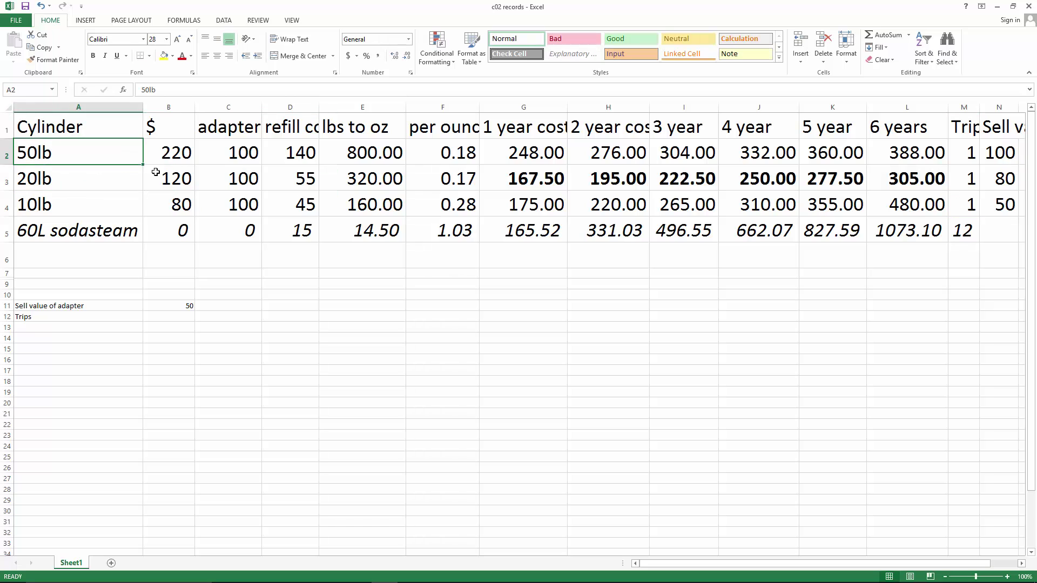
- Review the sodasteam trip count, the trips and adapter sell value notes, and the 20lb row
{"action": "left_click", "coordinate": [978, 229]}
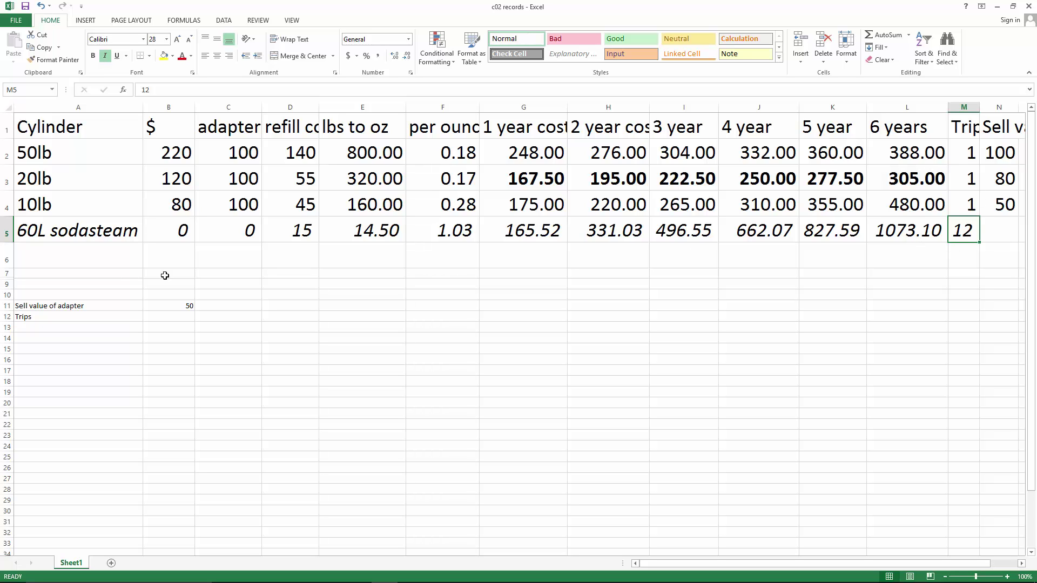
{"action": "left_click", "coordinate": [40, 316]}
{"action": "left_click", "coordinate": [180, 313]}
{"action": "left_click", "coordinate": [60, 317]}
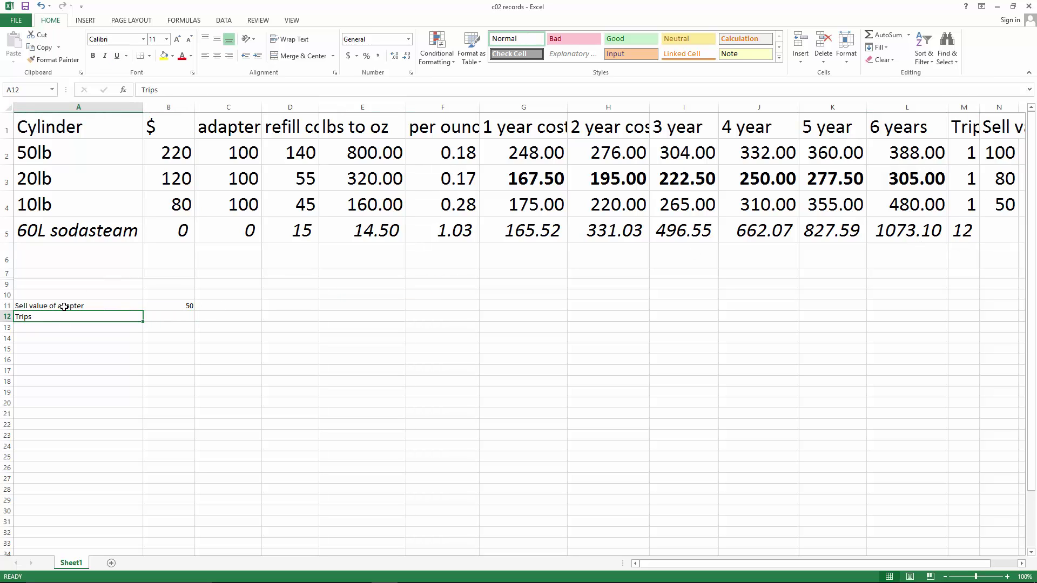
{"action": "left_click", "coordinate": [63, 307]}
{"action": "left_click_drag", "start_coordinate": [25, 179], "coordinate": [972, 178]}
{"action": "left_click", "coordinate": [972, 178]}
- Compare the 1 year costs of the 20lb, 10lb and 60L sodasteam options in column G
{"action": "left_click_drag", "start_coordinate": [520, 178], "coordinate": [520, 232]}
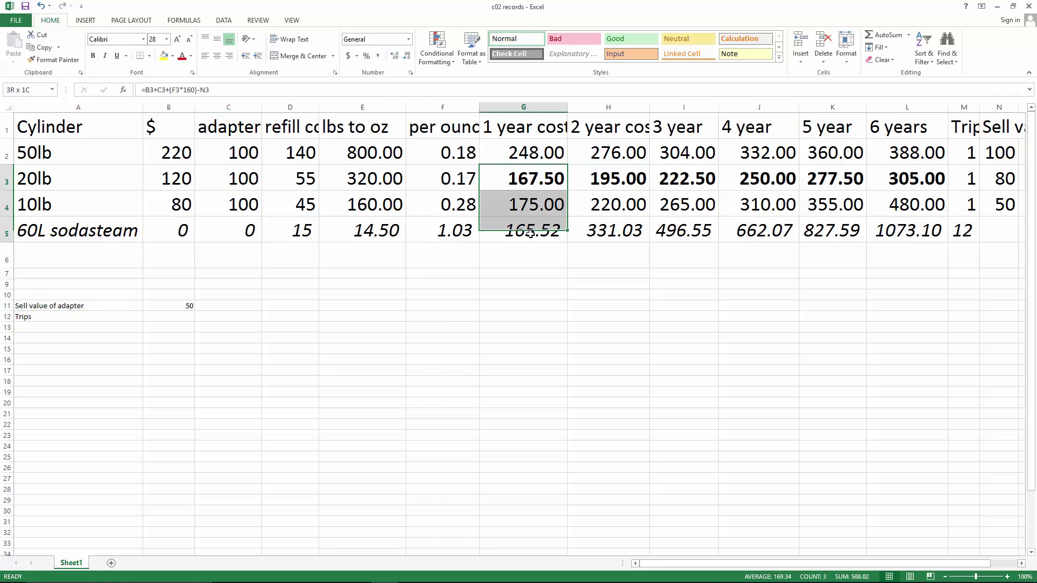
{"action": "left_click", "coordinate": [520, 189]}
{"action": "key", "text": "Down"}
{"action": "key", "text": "Down"}
{"action": "key", "text": "Down"}
{"action": "key", "text": "Up"}
{"action": "key", "text": "Up"}
{"action": "key", "text": "Up"}
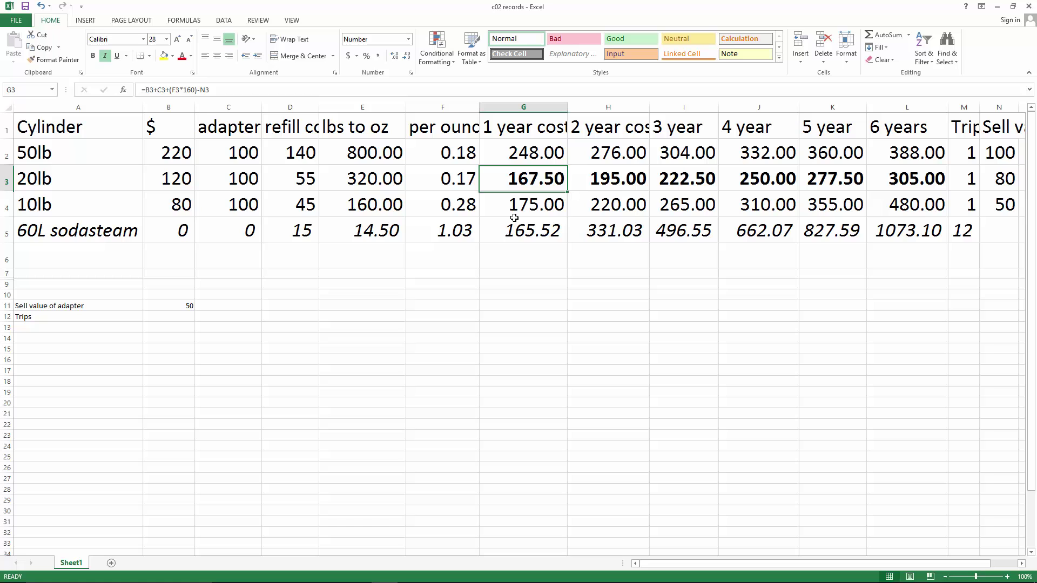
{"action": "key", "text": "Down"}
{"action": "key", "text": "Down"}
{"action": "left_click", "coordinate": [514, 175]}
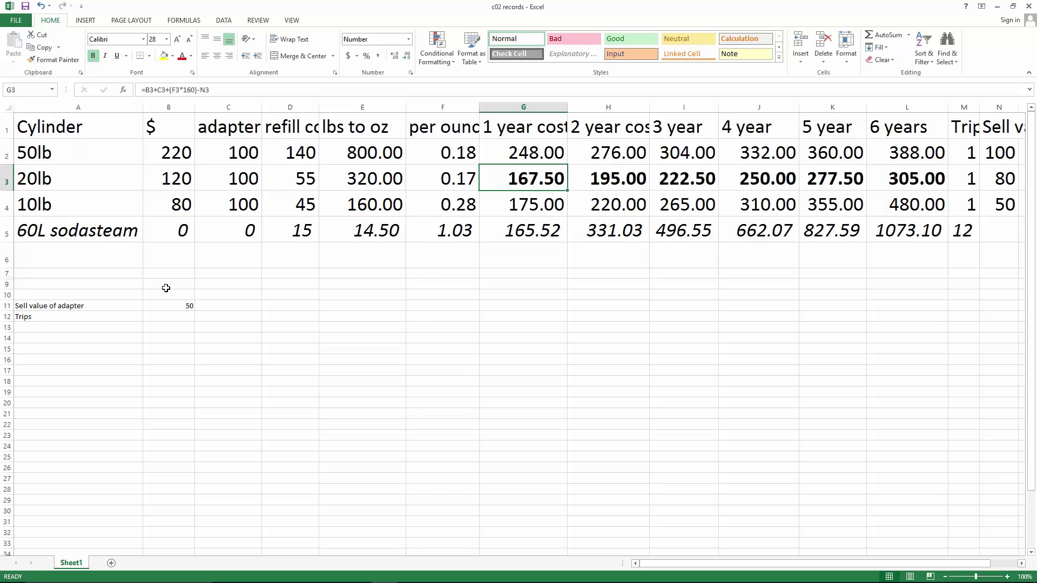
- Undo the bold formatting on the 20lb cylinder's 1 year cost in cell G3
{"action": "left_click", "coordinate": [123, 302]}
{"action": "left_click", "coordinate": [167, 308]}
{"action": "key", "text": "ctrl+z"}
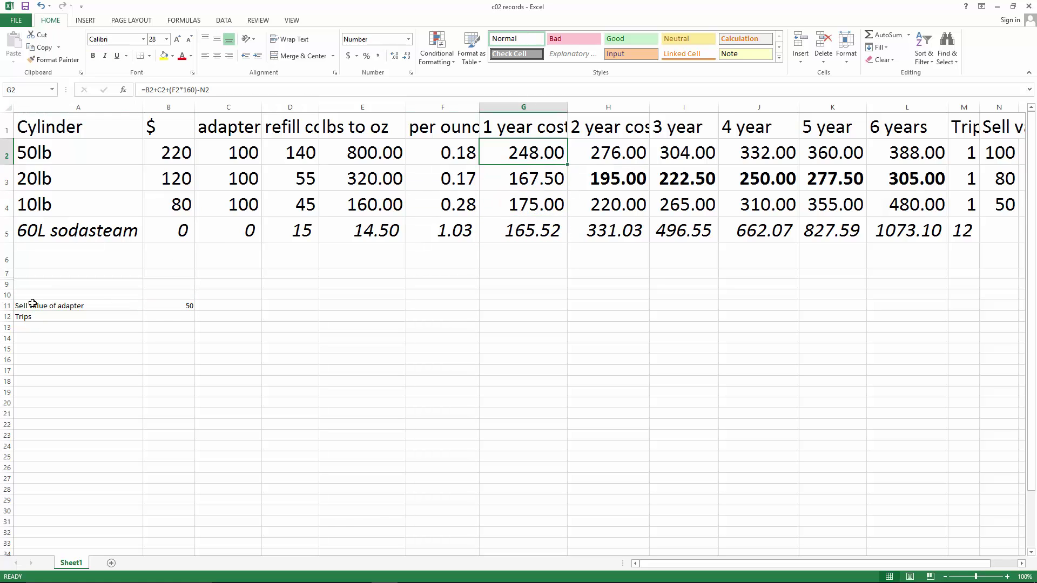
- Subtract the adapter sell value of 50 in the 50lb 1 year cost formula in G2 and fill it down to G4
{"action": "left_click", "coordinate": [32, 304]}
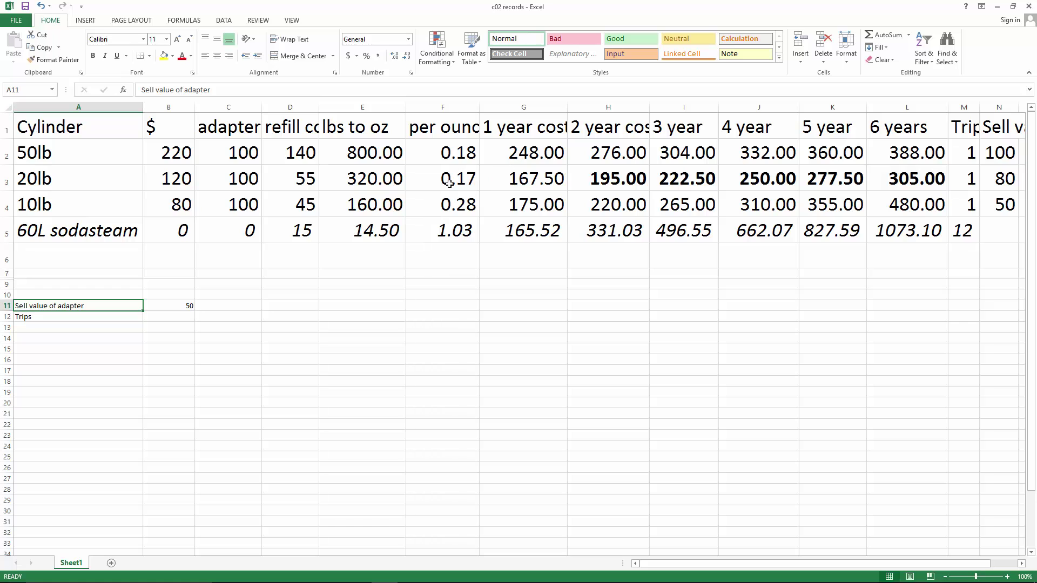
{"action": "left_click_drag", "start_coordinate": [222, 131], "coordinate": [237, 221]}
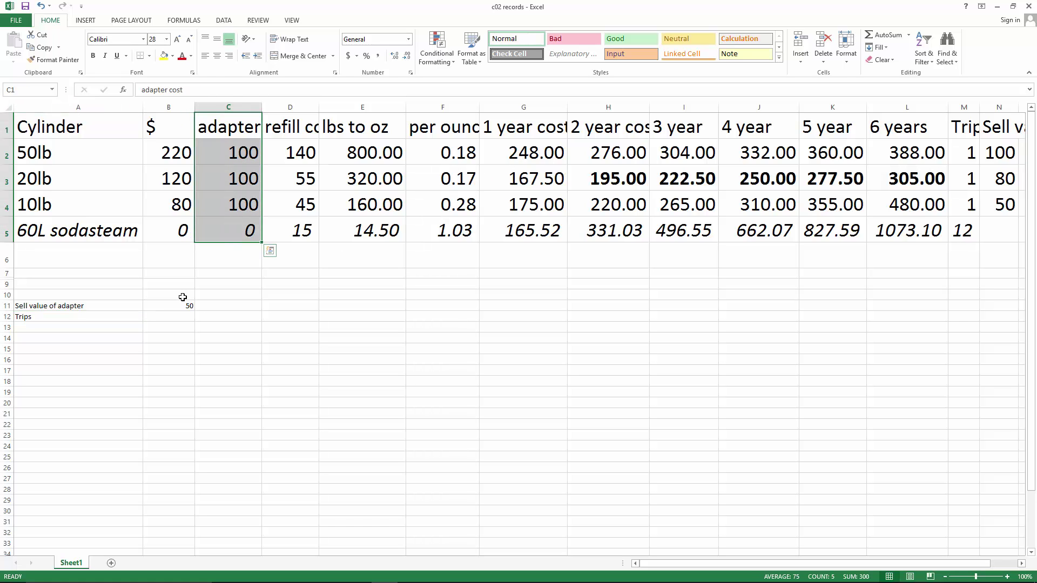
{"action": "left_click", "coordinate": [510, 153]}
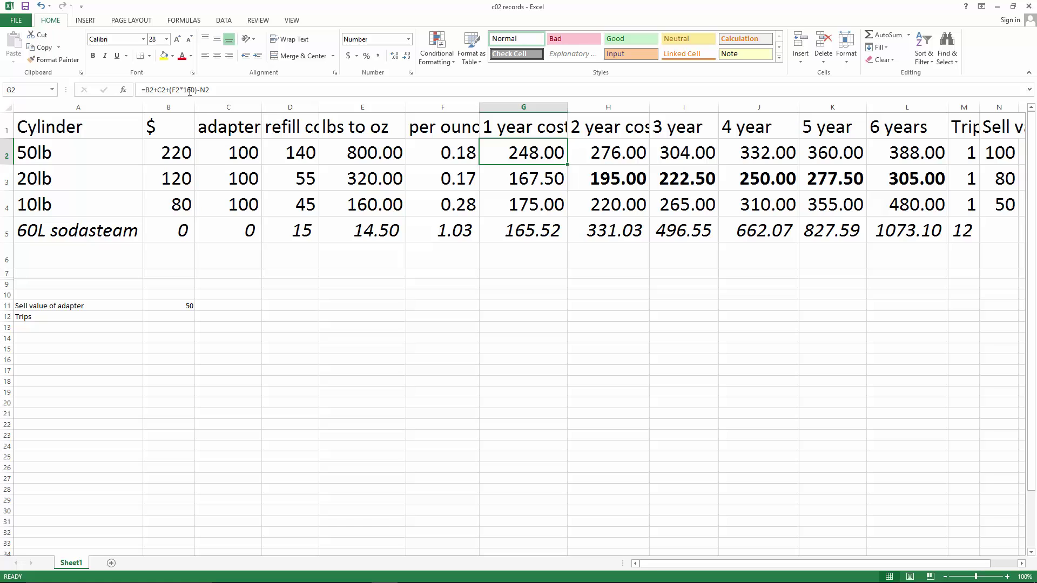
{"action": "left_click", "coordinate": [241, 91]}
{"action": "type", "text": "-"}
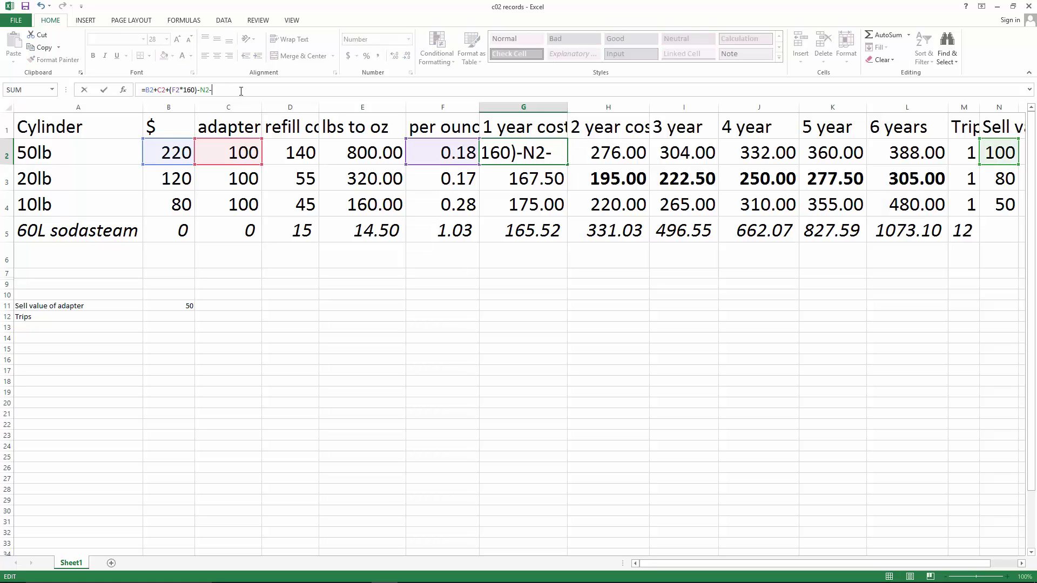
{"action": "type", "text": "50"}
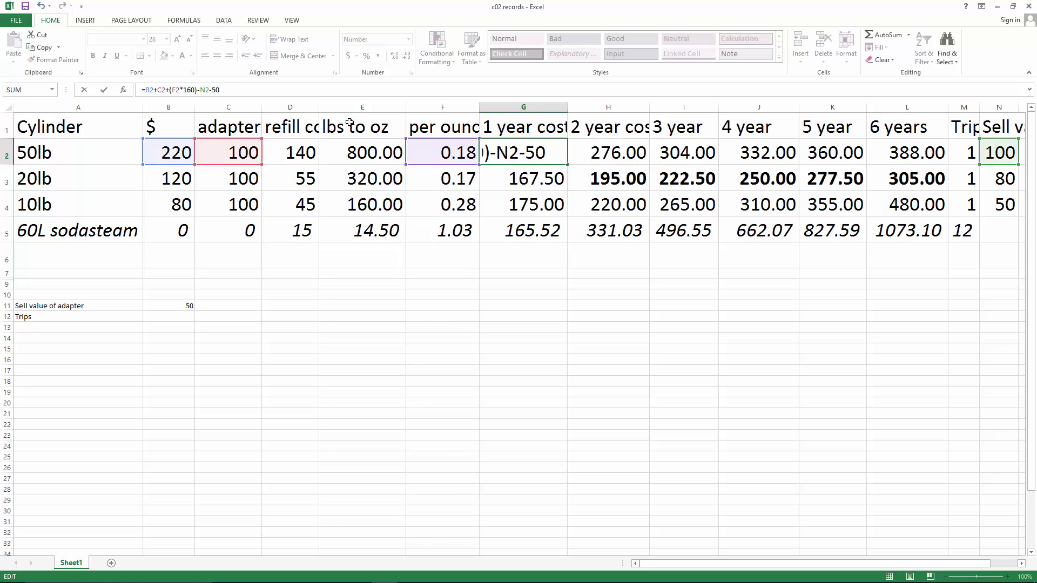
{"action": "key", "text": "Return"}
{"action": "left_click", "coordinate": [557, 159]}
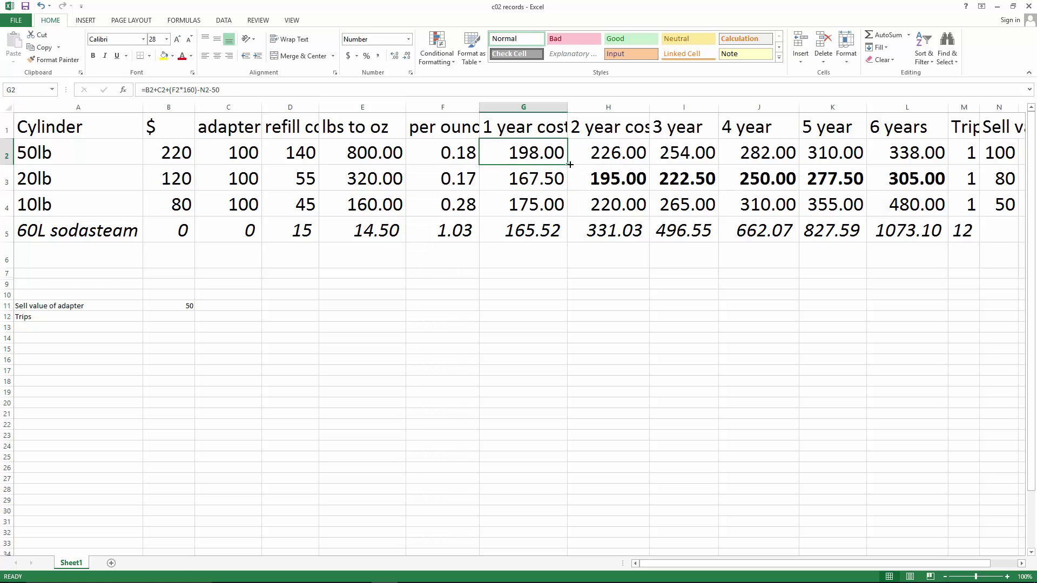
{"action": "left_click_drag", "start_coordinate": [570, 164], "coordinate": [566, 215]}
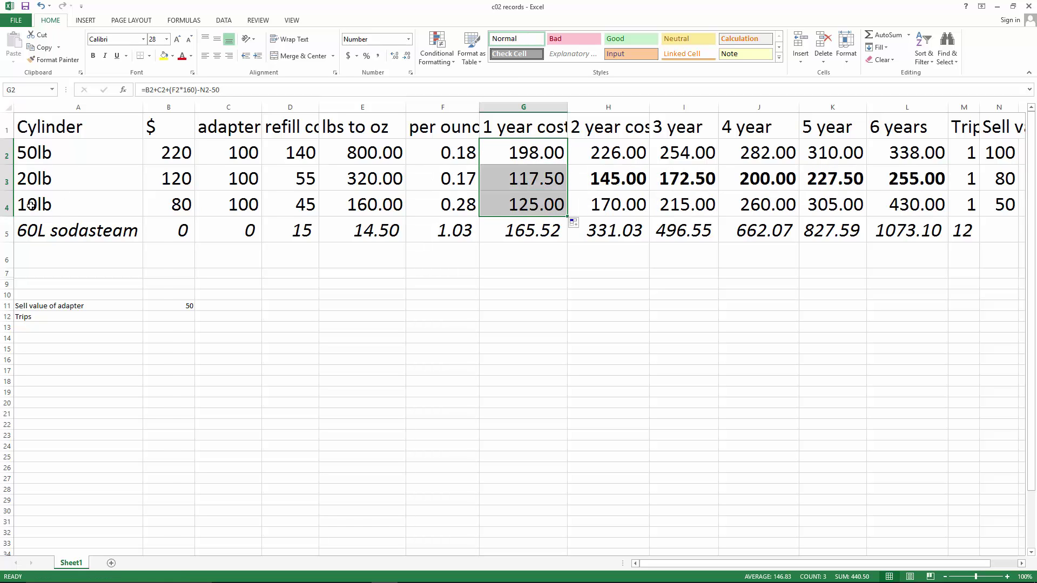
- Compare the 1 year and 5 year costs of the three cylinder sizes with the 60L sodasteam row
{"action": "left_click", "coordinate": [65, 241]}
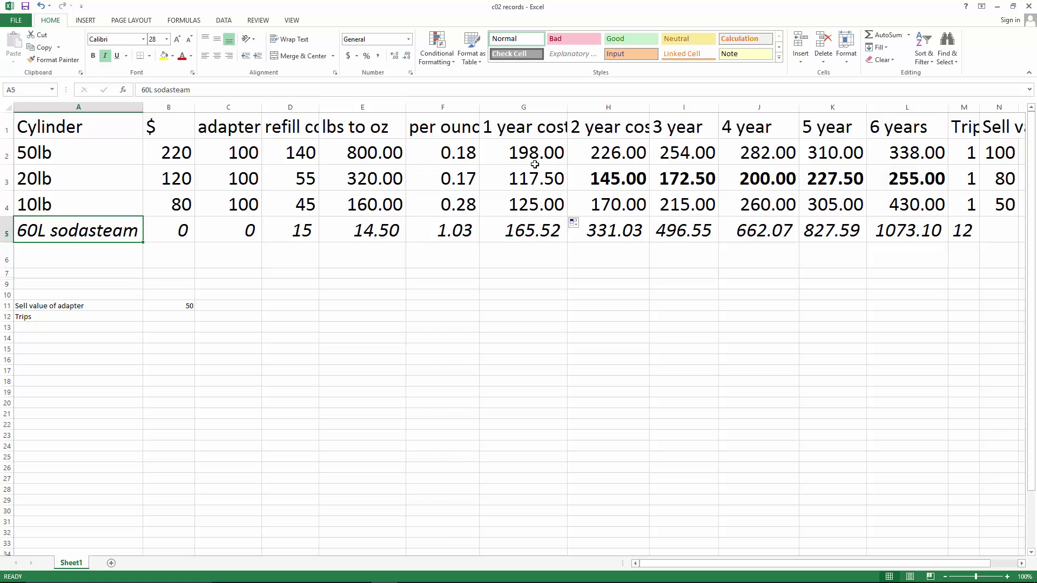
{"action": "left_click_drag", "start_coordinate": [538, 147], "coordinate": [540, 208]}
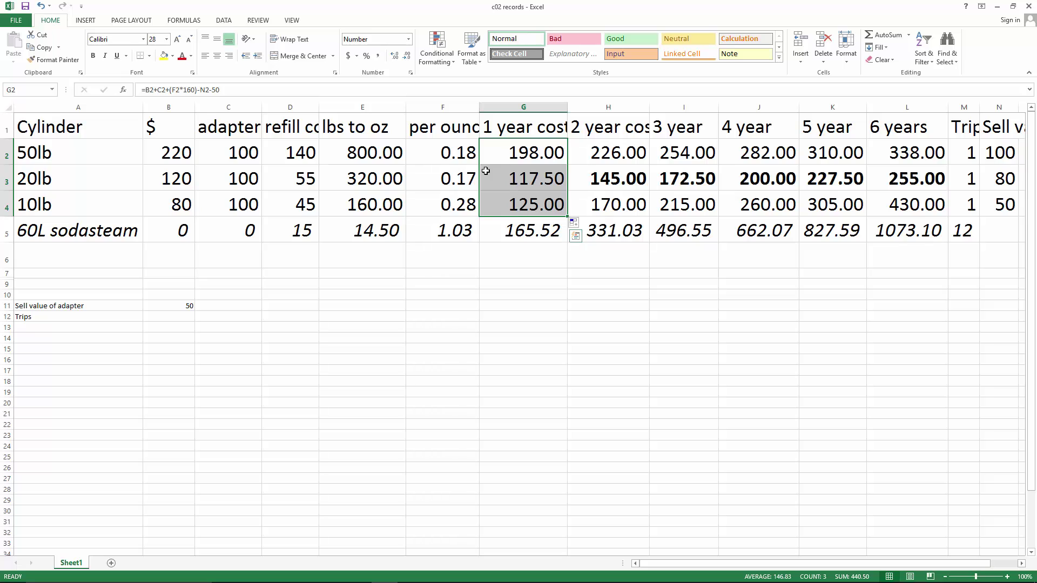
{"action": "left_click", "coordinate": [537, 313]}
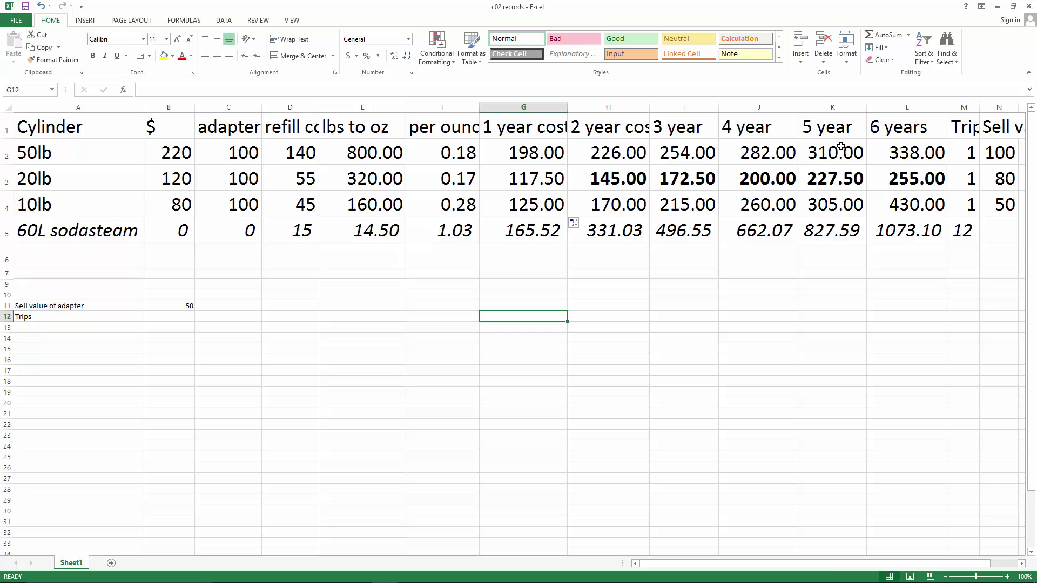
{"action": "left_click_drag", "start_coordinate": [845, 129], "coordinate": [842, 225]}
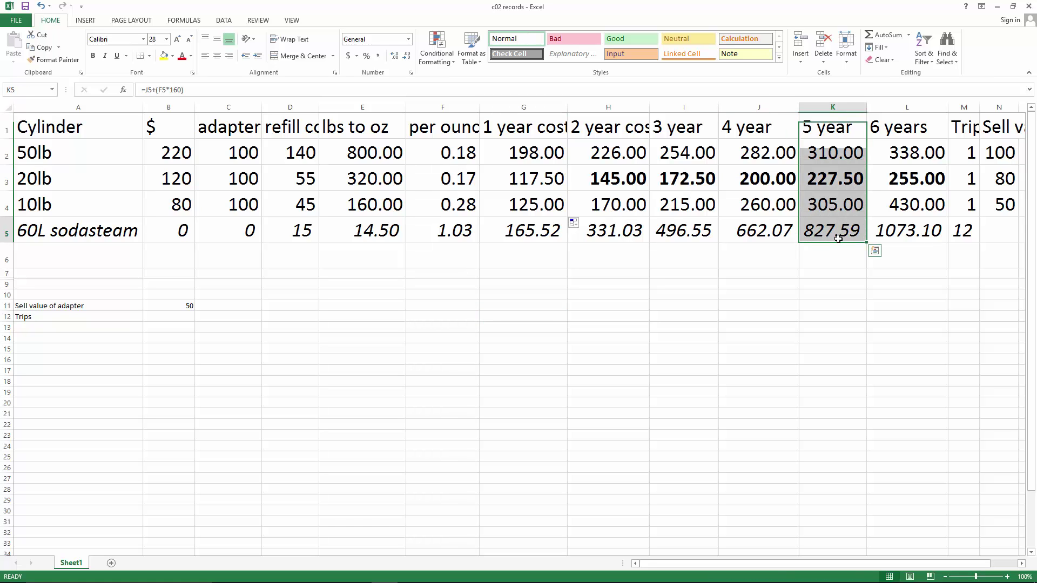
{"action": "left_click", "coordinate": [842, 225]}
{"action": "left_click", "coordinate": [828, 179]}
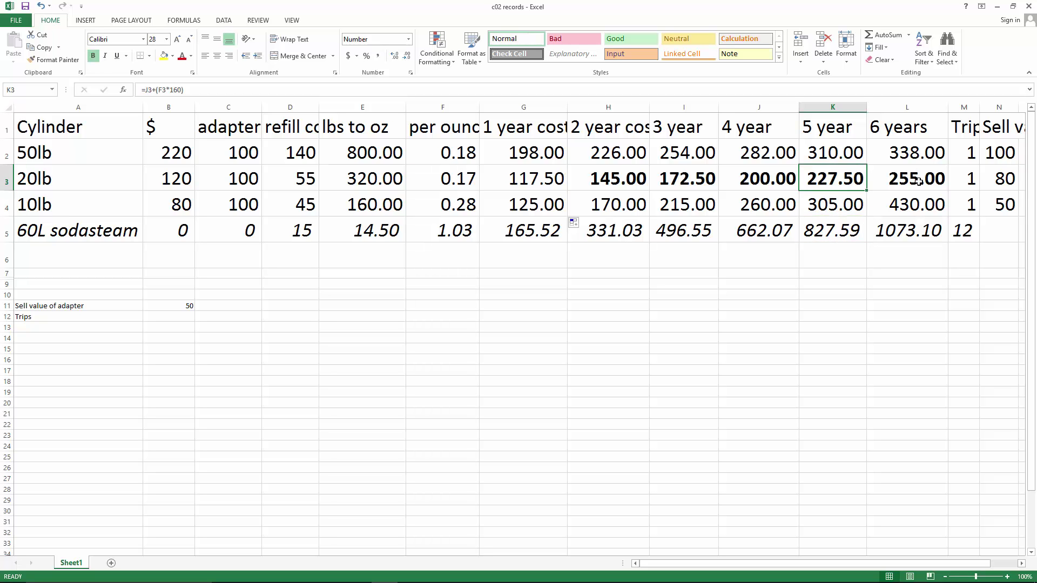
{"action": "left_click", "coordinate": [856, 223]}
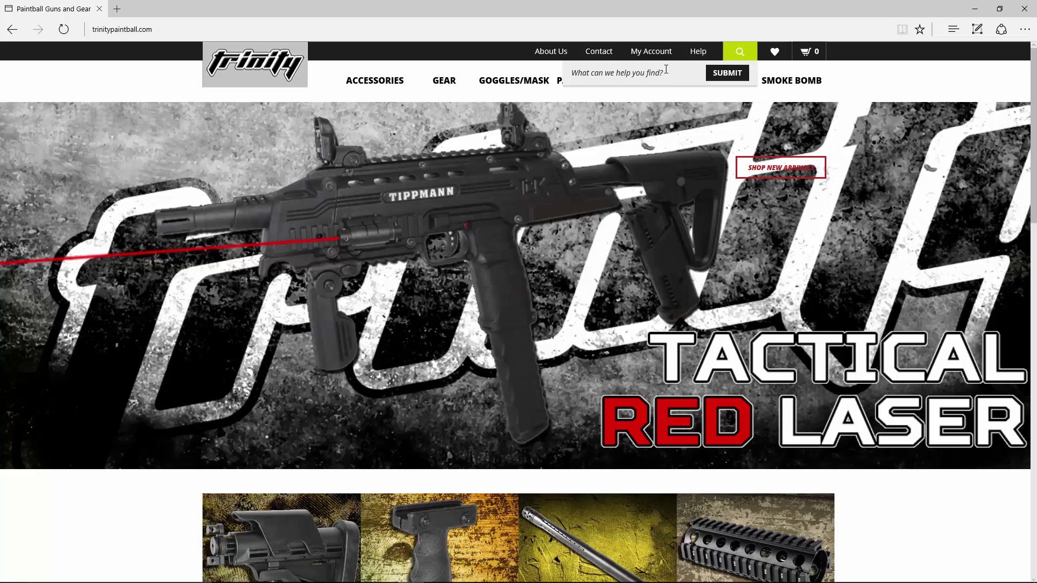
- In the browser, search trinitypaintball.com for "sodastream" and open the CGA-320 CO2 External Tank S/S Hose System product page
{"action": "left_click", "coordinate": [671, 77]}
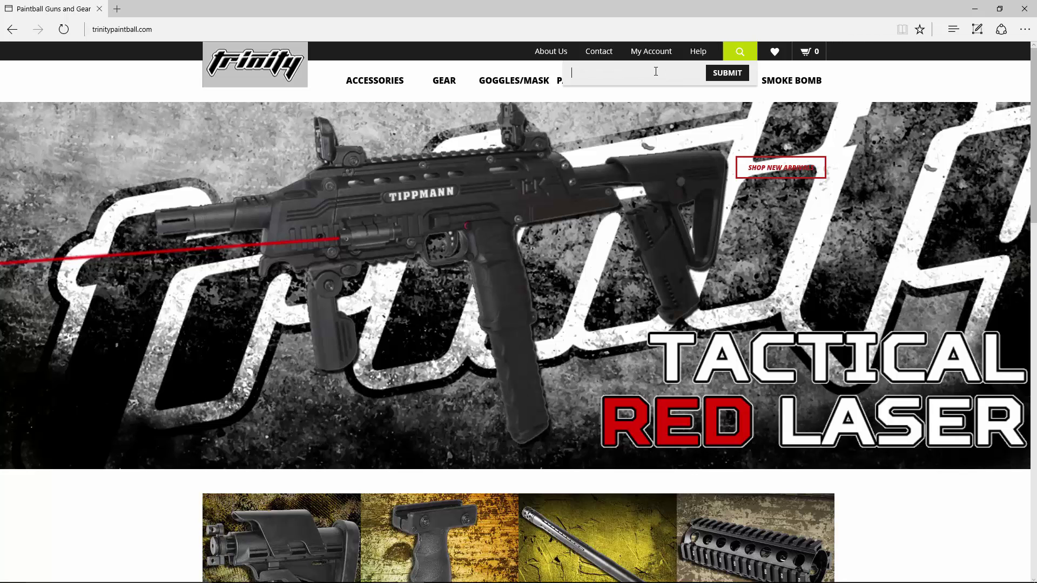
{"action": "type", "text": "sodastream"}
{"action": "key", "text": "Return"}
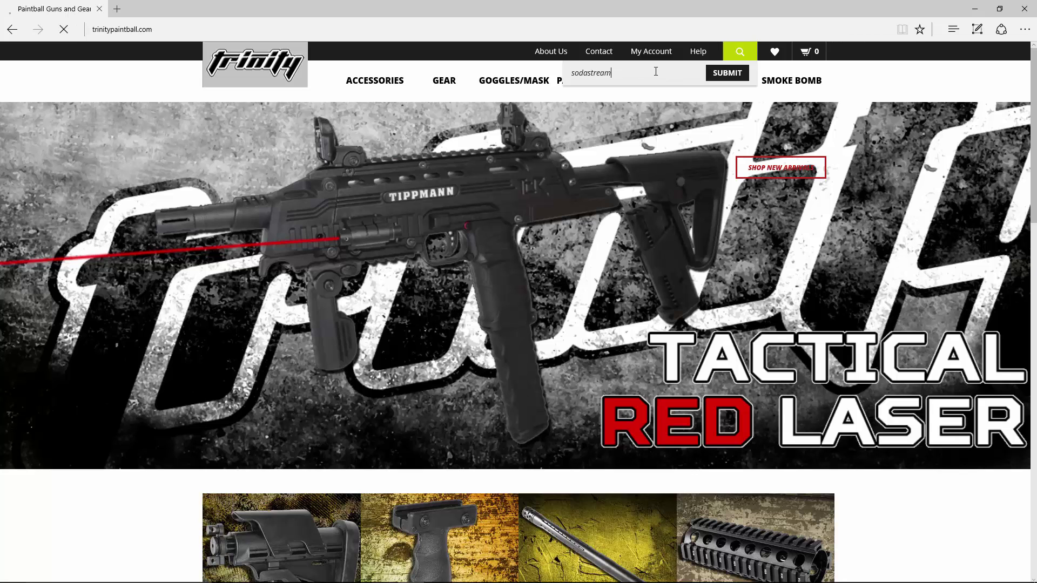
{"action": "scroll", "coordinate": [641, 170], "scroll_direction": "down", "scroll_amount": 3}
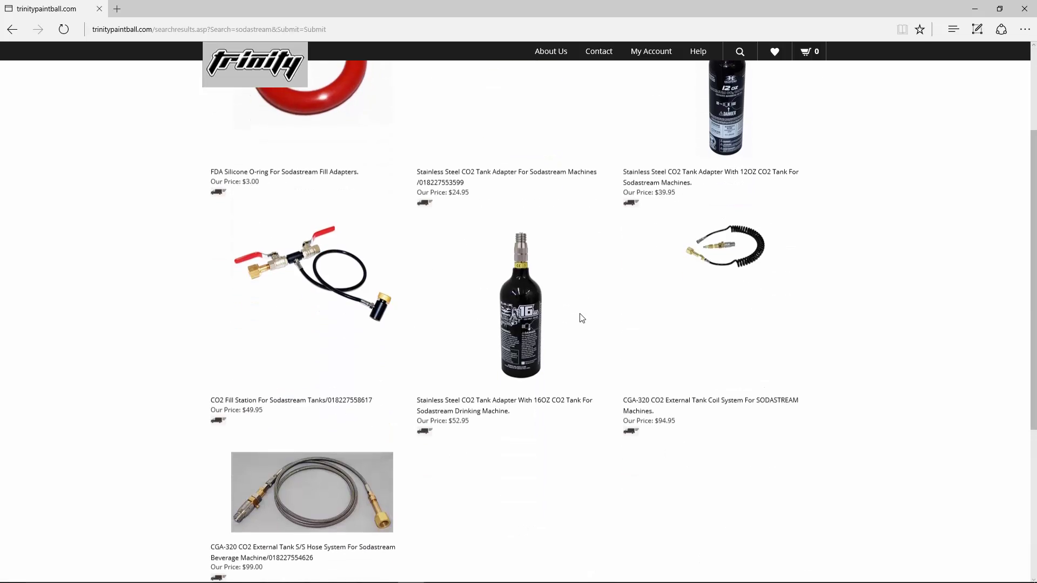
{"action": "left_click", "coordinate": [318, 491]}
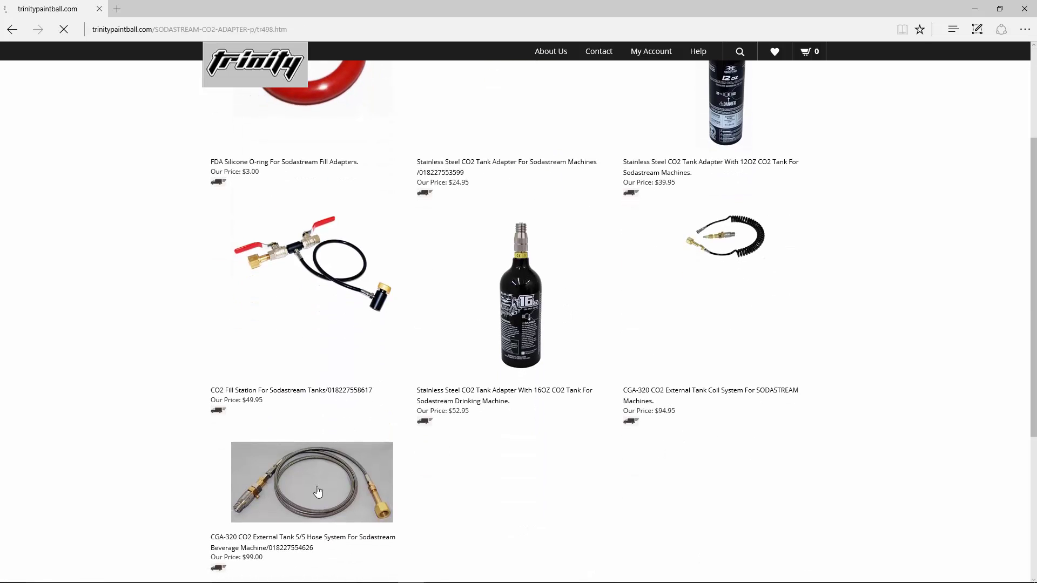
- Examine the hose system's product title and view its alternative photo of the washer and O-rings
{"action": "left_click_drag", "start_coordinate": [215, 125], "coordinate": [375, 126]}
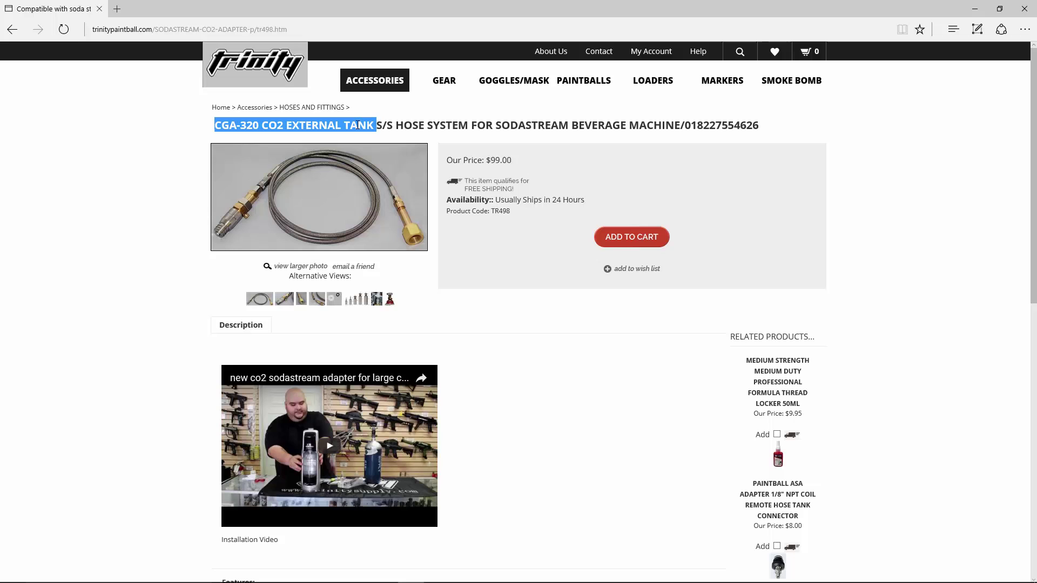
{"action": "left_click_drag", "start_coordinate": [443, 120], "coordinate": [630, 125]}
{"action": "left_click", "coordinate": [776, 196]}
{"action": "left_click", "coordinate": [335, 299]}
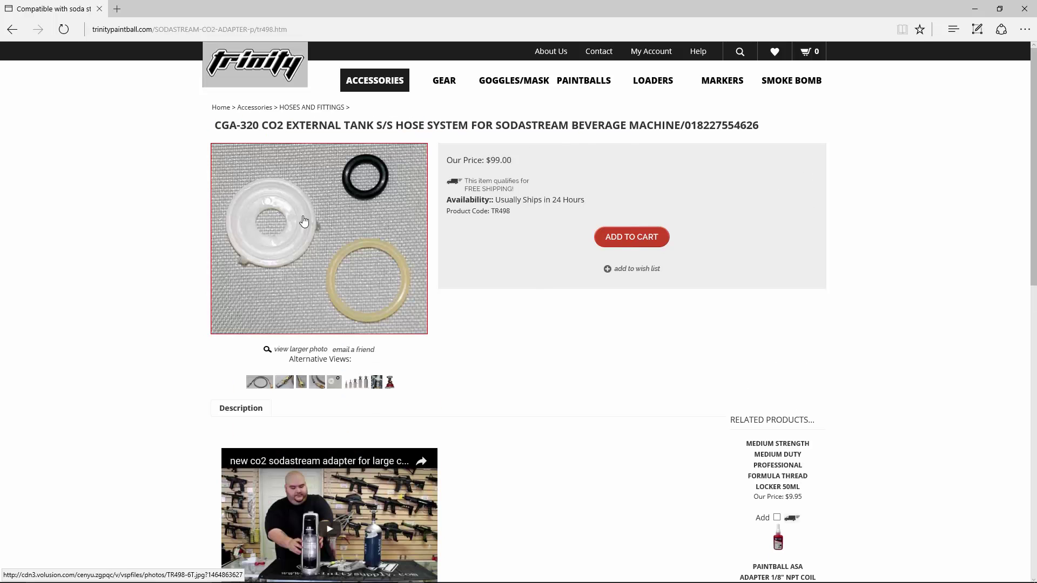